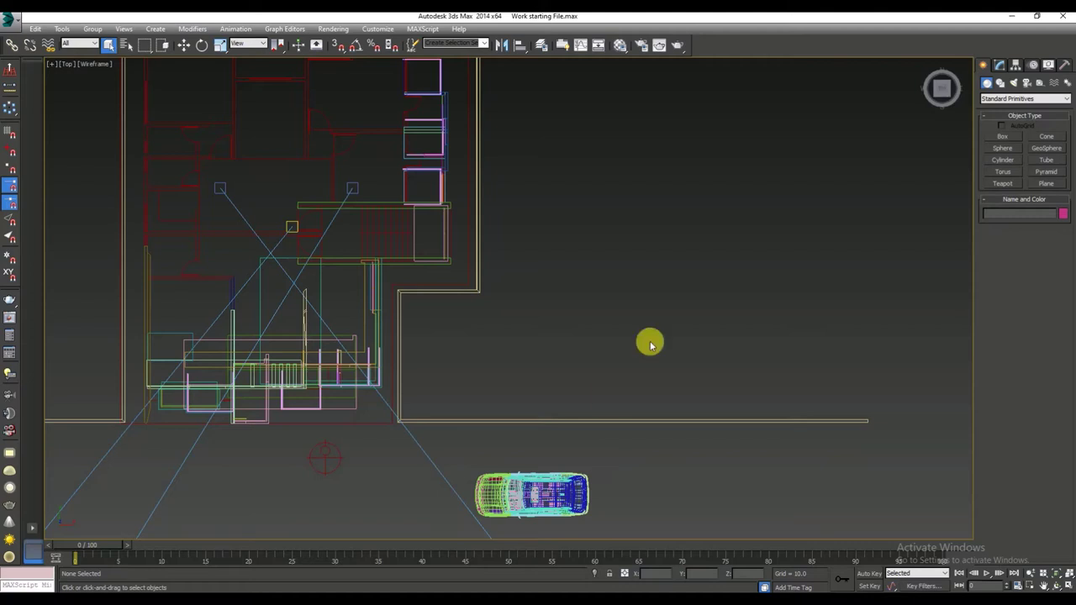
- Pan the Top view and drag out a box about 176.7 × 124.6 × 11.6 beside the floor plan
mouse_move(648, 341)
middle_mouse_down()
mouse_move(576, 377)
mouse_move(593, 366)
mouse_move(595, 411)
middle_mouse_up()
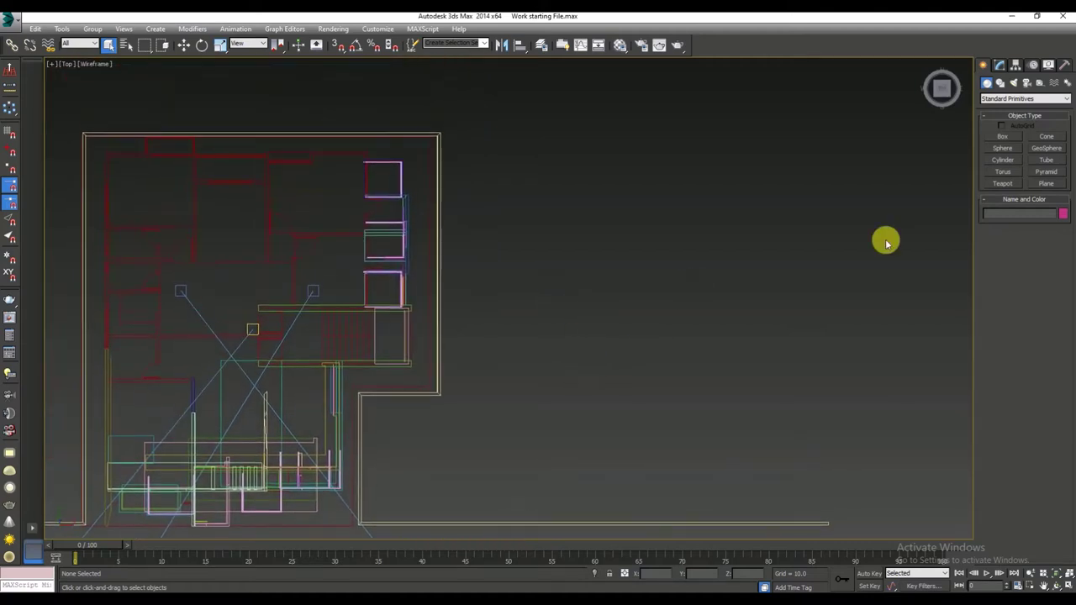
left_click(1002, 137)
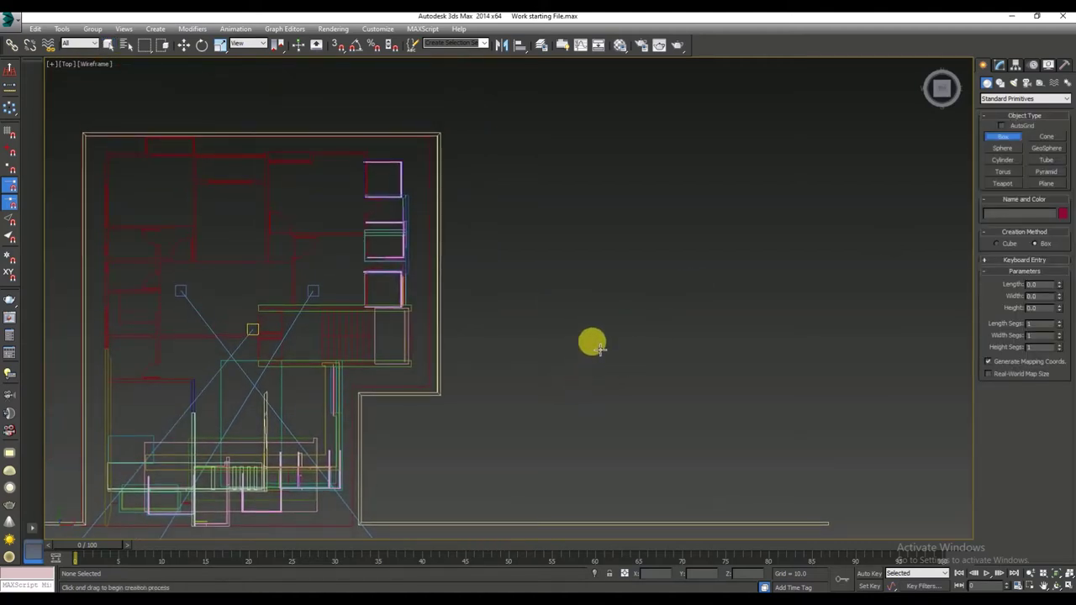
scroll(589, 346, "up", 3)
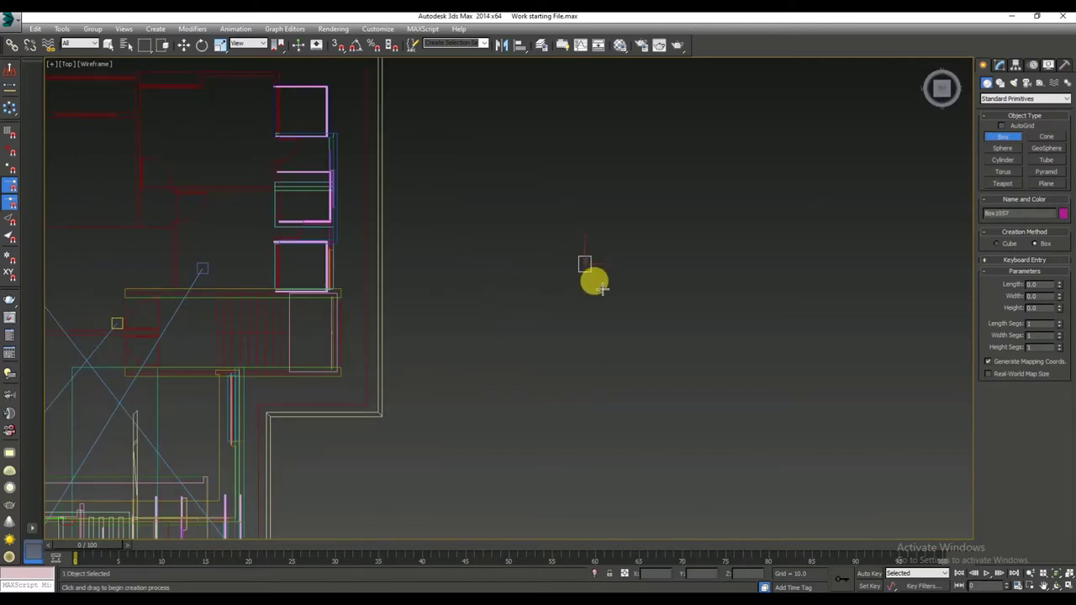
left_click_drag(602, 288, 662, 410)
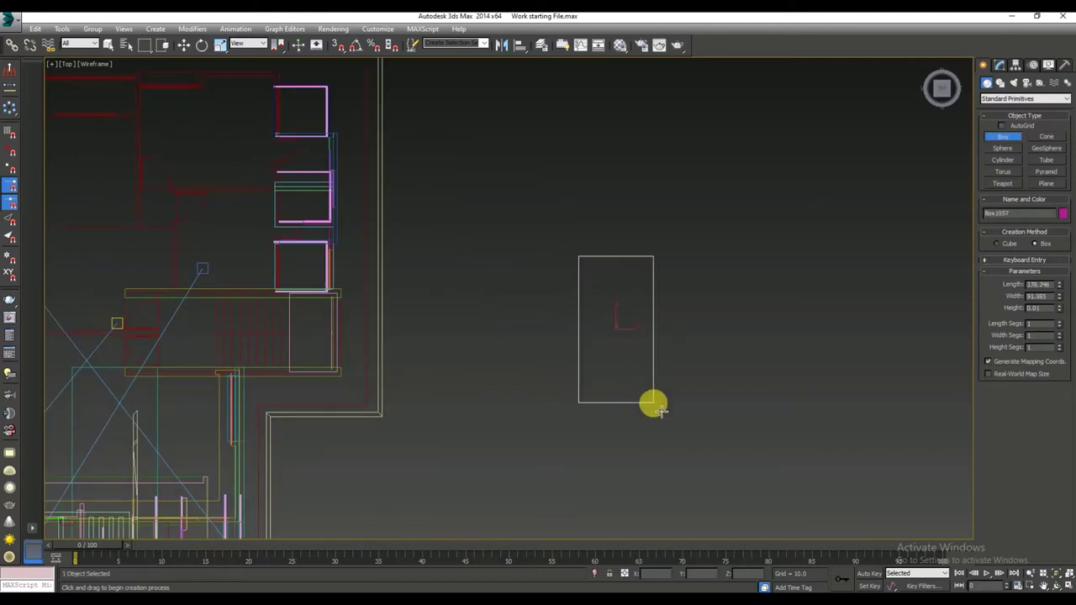
left_click_drag(661, 410, 688, 410)
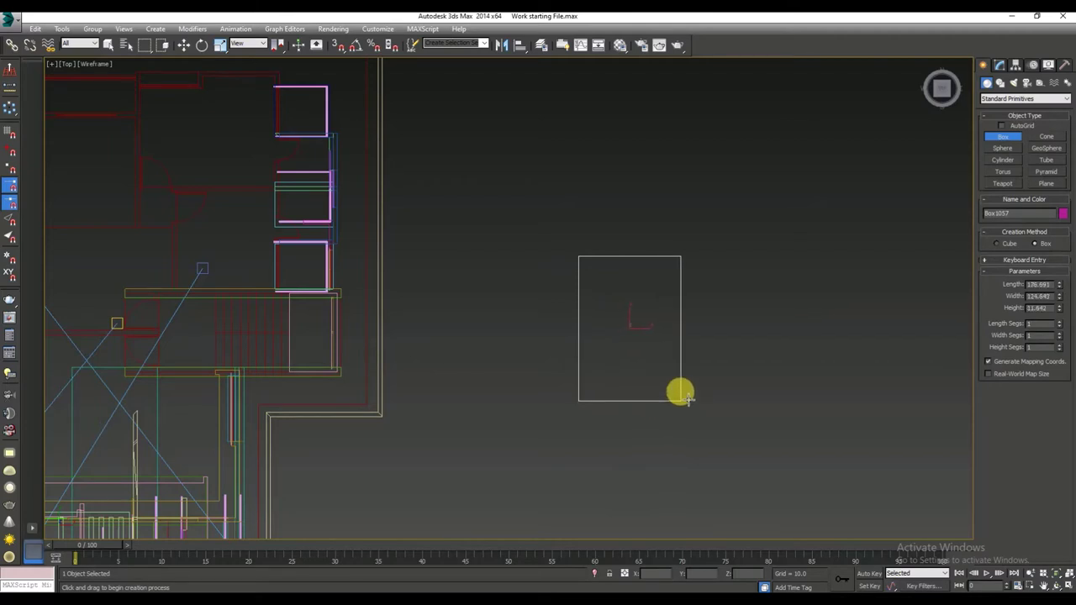
- Orbit the Perspective view, set Width Segs to 5, and undo the accidental width change
key("p")
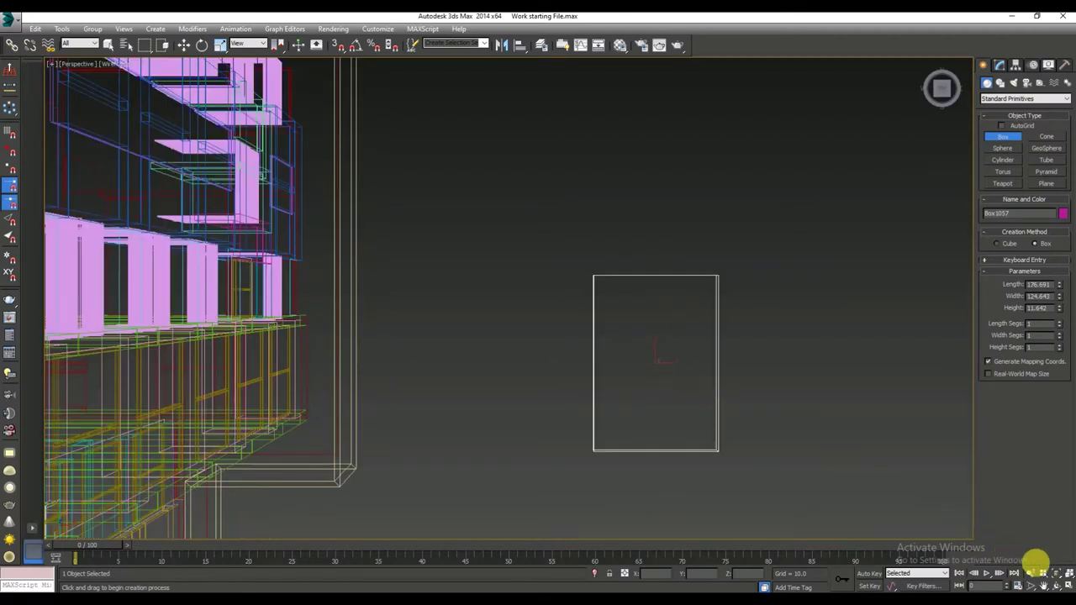
left_click(1050, 586)
mouse_move(572, 318)
left_mouse_down()
mouse_move(548, 297)
mouse_move(553, 284)
mouse_move(538, 286)
mouse_move(538, 317)
mouse_move(613, 332)
mouse_move(575, 307)
left_mouse_up()
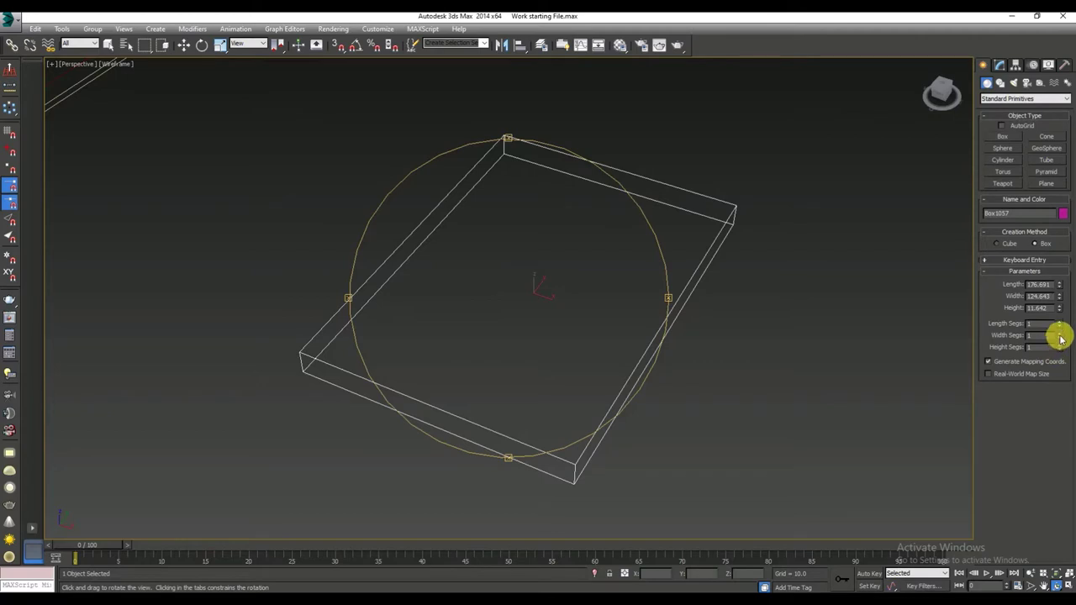
left_click_drag(1059, 335, 1058, 333)
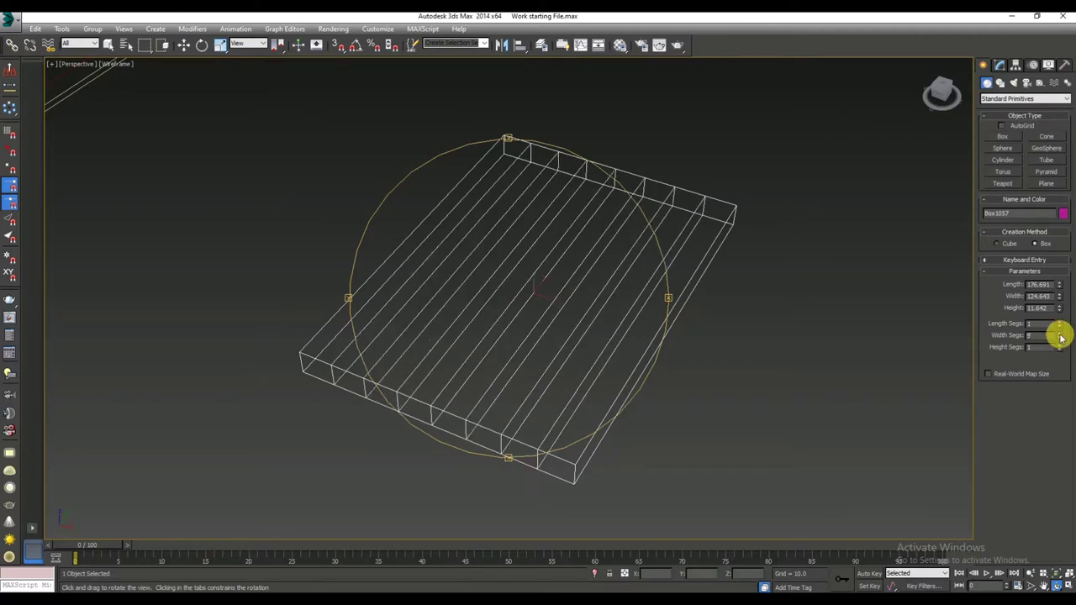
left_click_drag(687, 336, 689, 327)
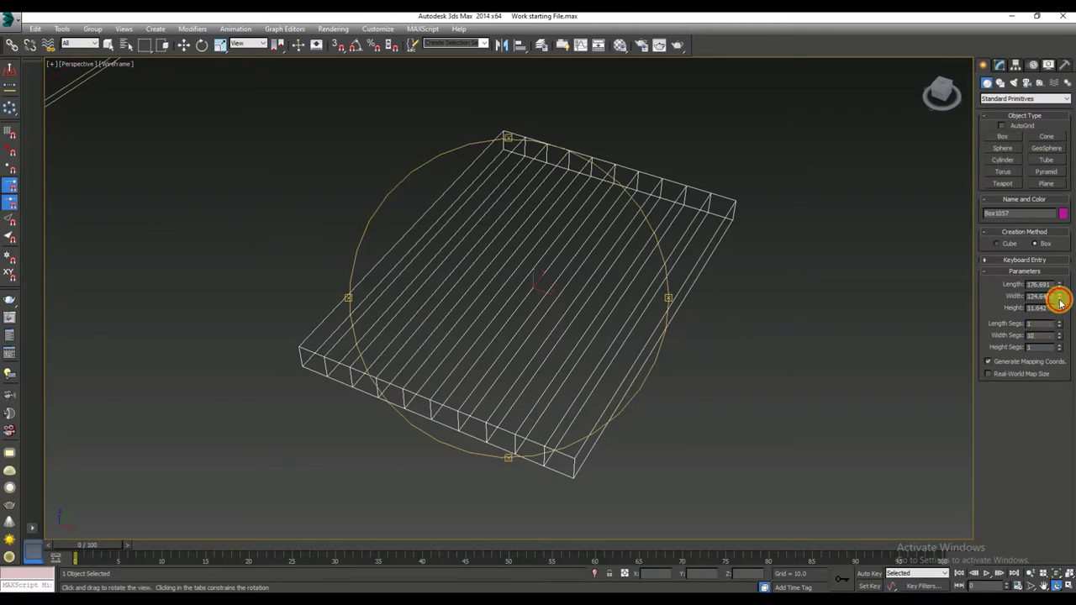
left_click_drag(1060, 303, 1060, 311)
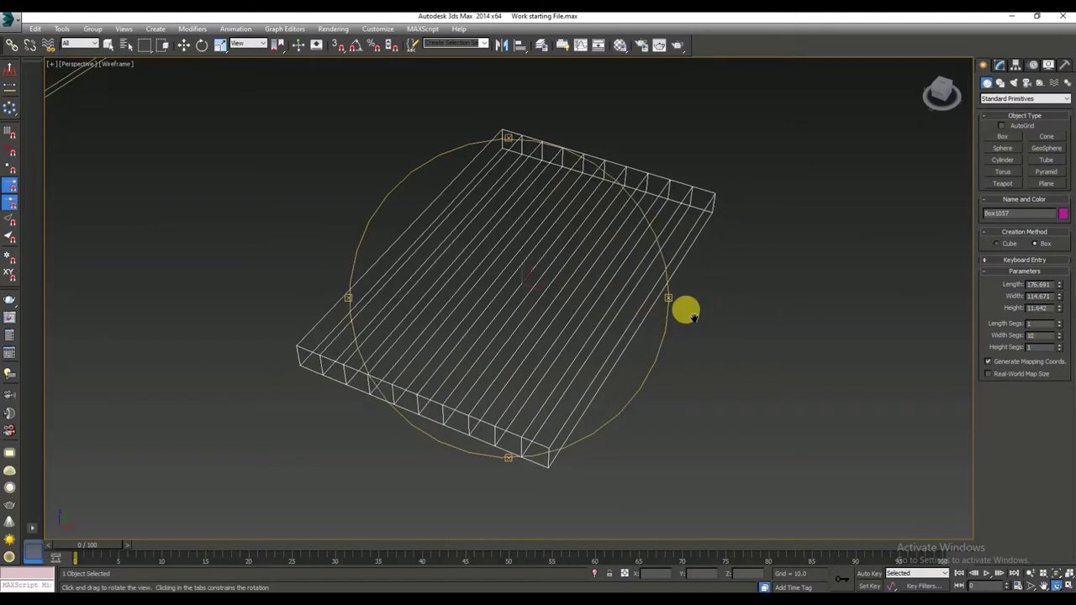
key("ctrl+z")
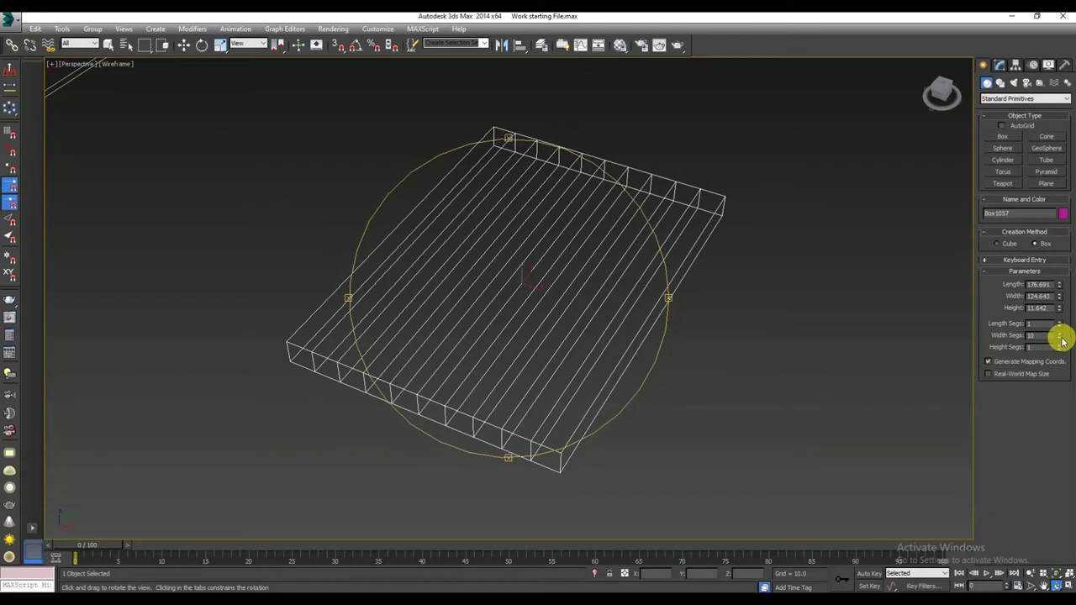
left_click_drag(1061, 339, 1070, 373)
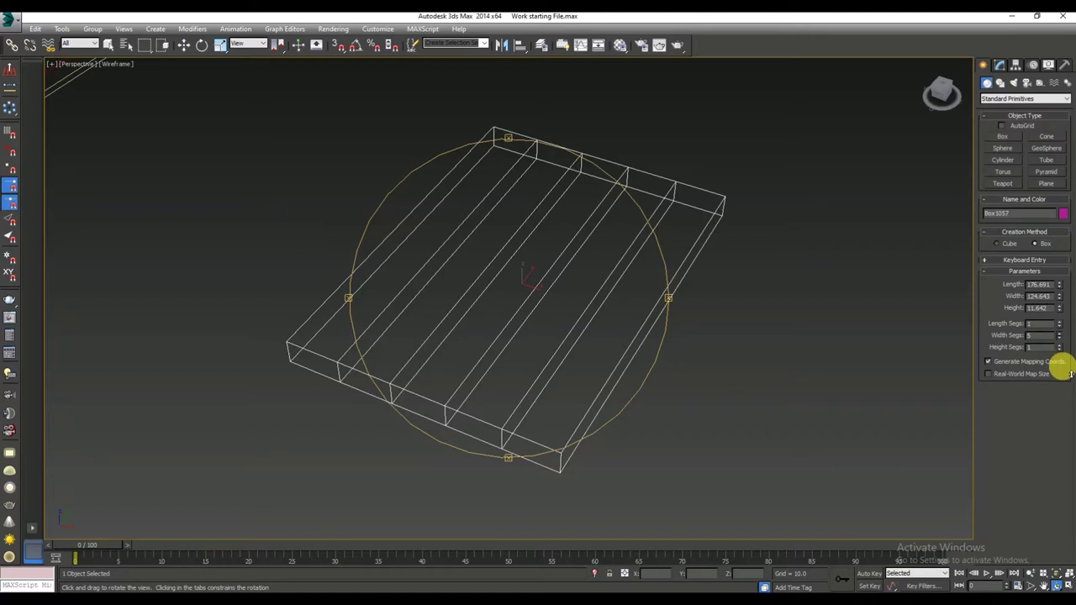
- Give the box 3 width segments, 35 length segments and a height of 2
left_click_drag(1070, 375, 1070, 383)
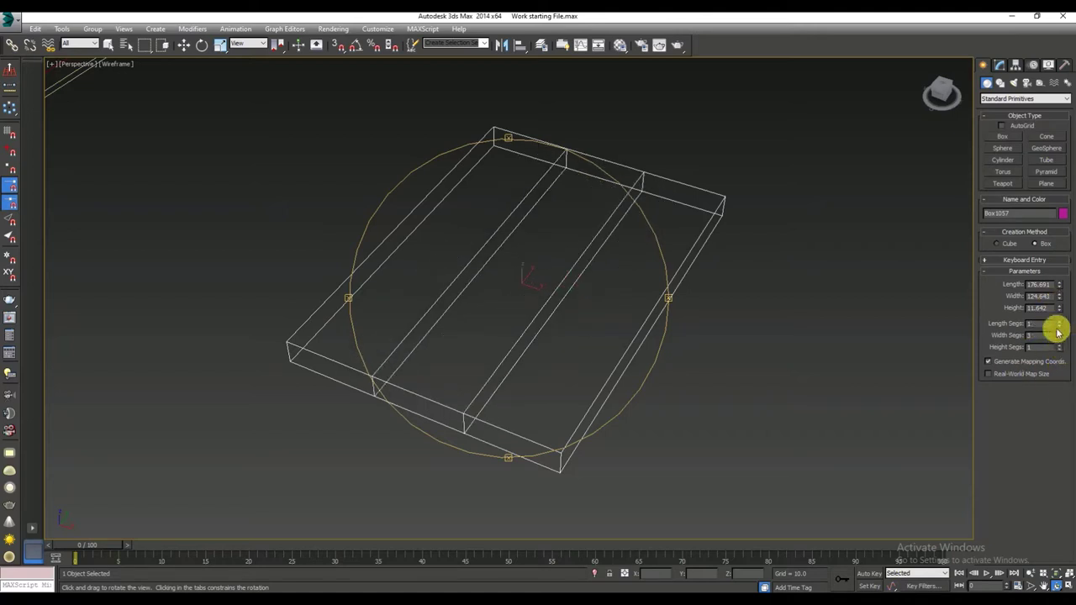
left_click_drag(1062, 328, 1063, 304)
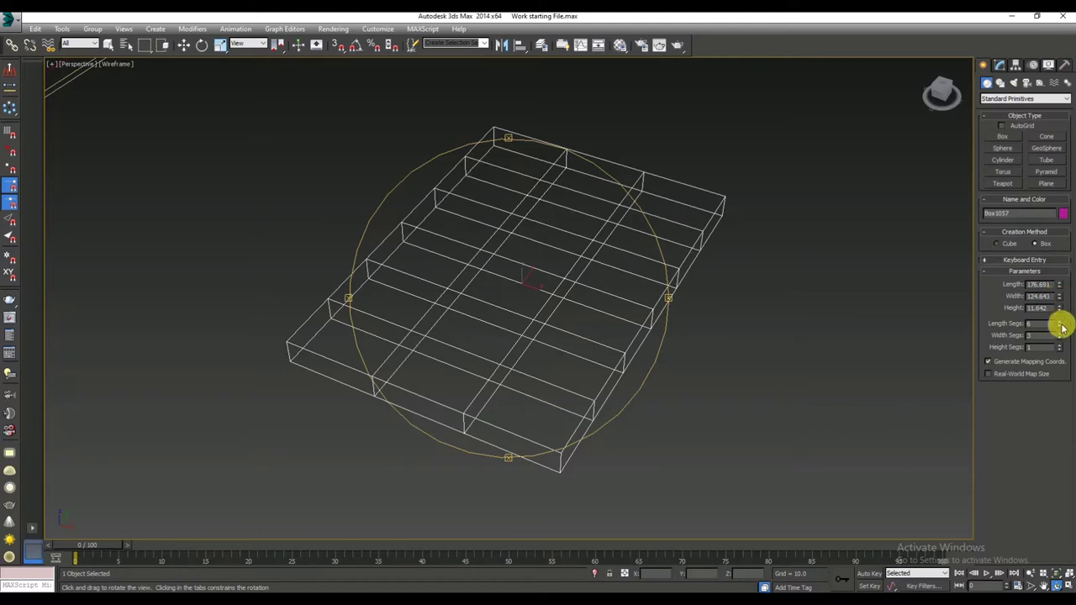
left_click_drag(1061, 328, 1062, 327)
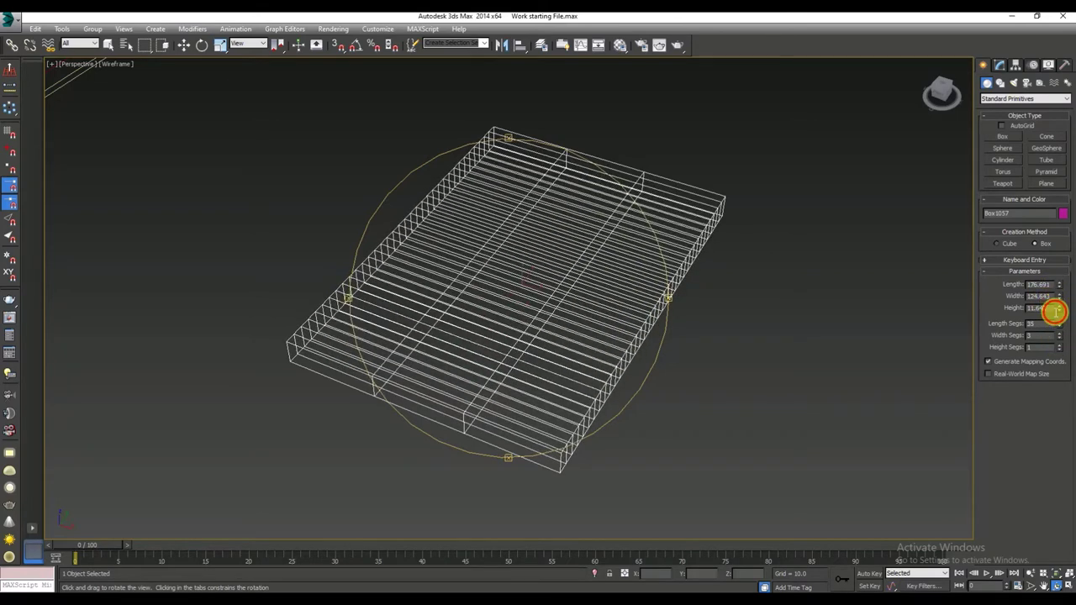
left_click_drag(1055, 310, 1018, 313)
type("2")
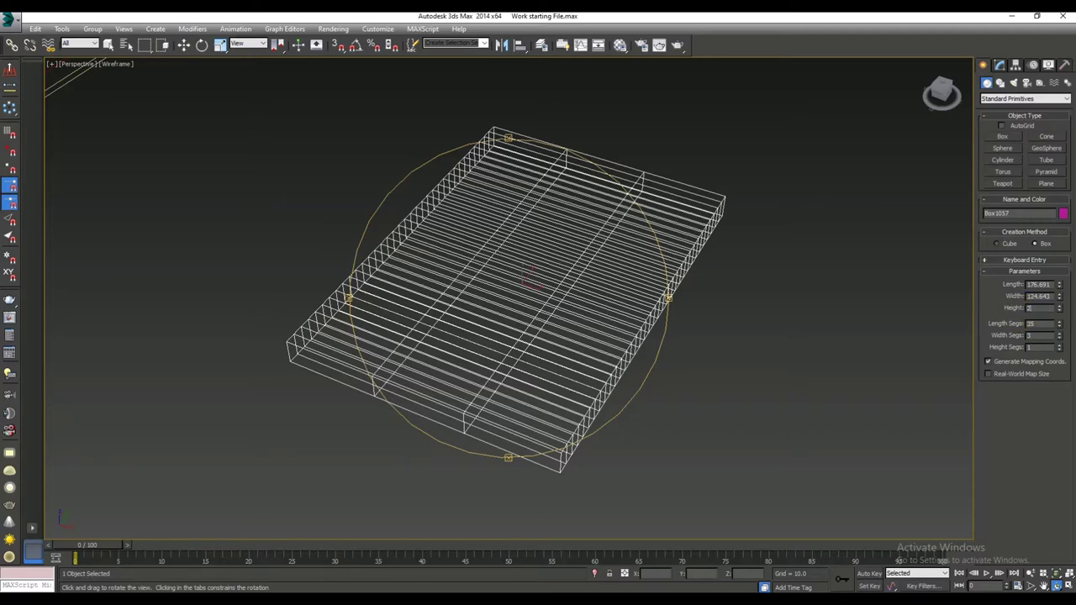
key("Return")
- Show the viewport in Realistic shading with Edged Faces visible
mouse_move(524, 353)
left_mouse_down()
mouse_move(548, 386)
mouse_move(583, 357)
mouse_move(547, 353)
mouse_move(547, 281)
mouse_move(581, 317)
left_mouse_up()
key("F3")
key("F4")
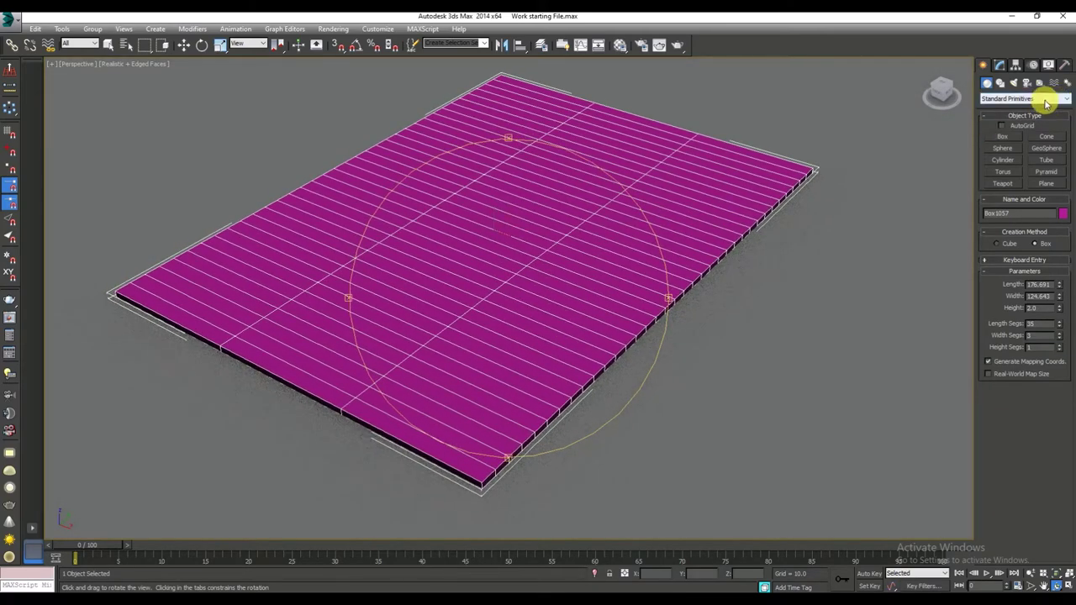
- Apply the Lattice modifier to Box1057 from the Modifier List
left_click(1002, 65)
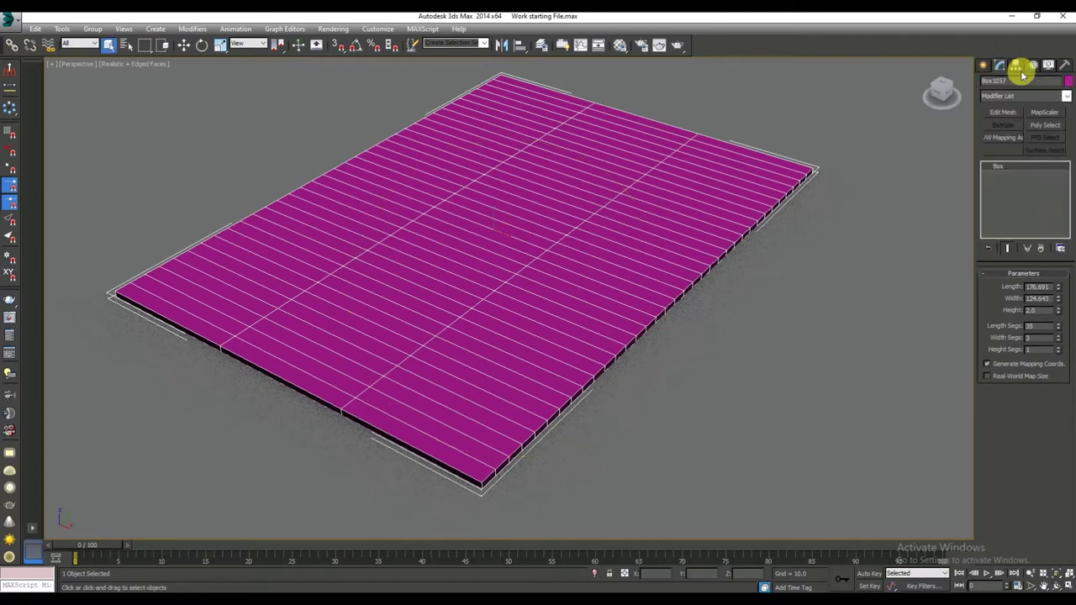
left_click(1065, 96)
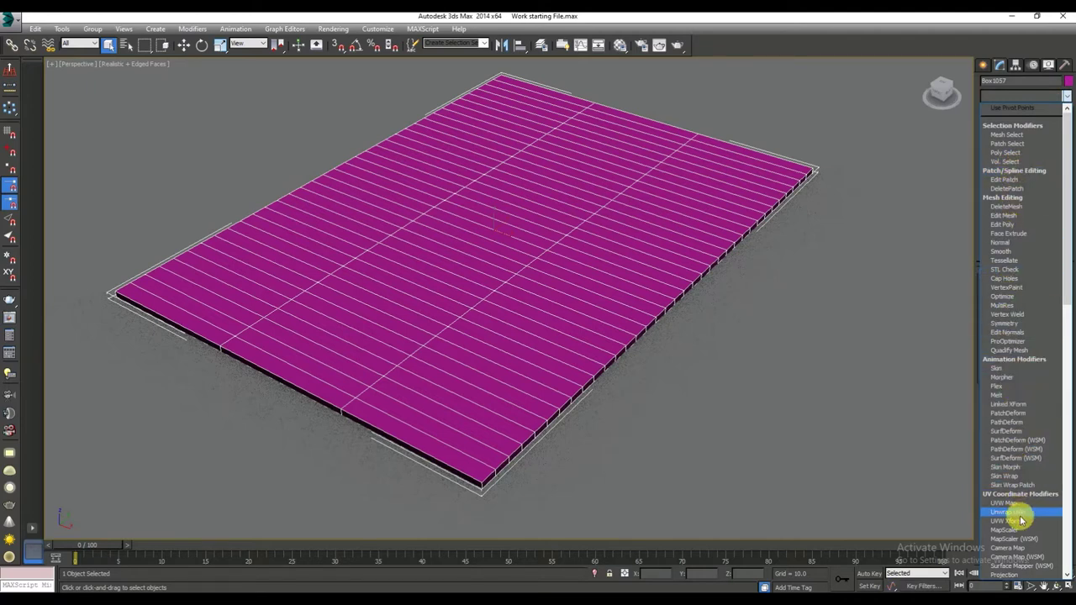
scroll(1020, 526, "down", 1)
scroll(1020, 526, "down", 1)
scroll(1020, 527, "down", 2)
scroll(1020, 526, "down", 2)
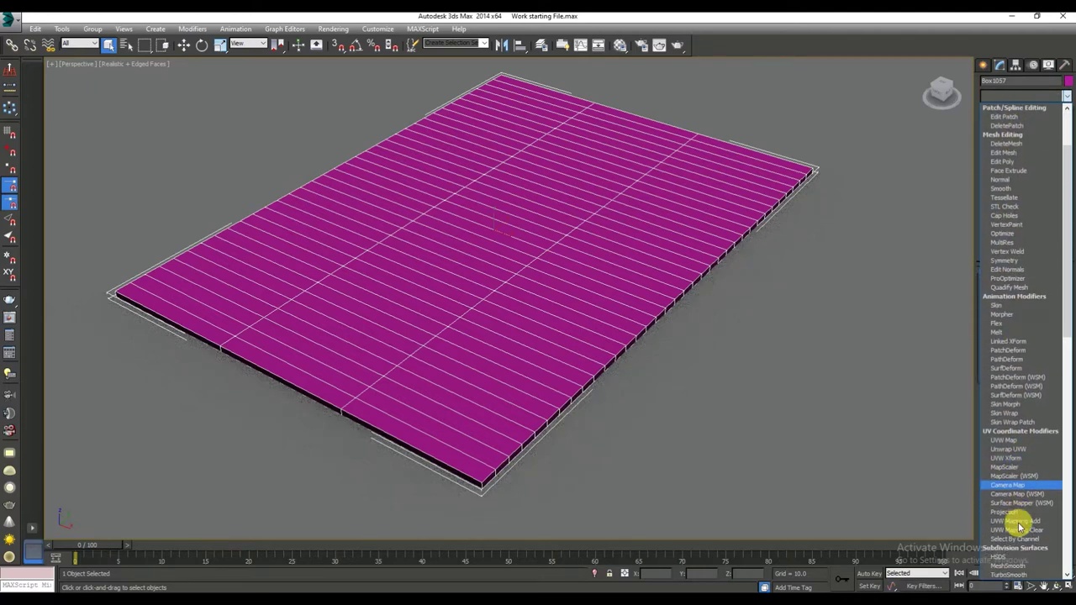
scroll(1020, 526, "down", 4)
scroll(1020, 526, "down", 2)
scroll(1019, 527, "down", 3)
scroll(1020, 526, "down", 4)
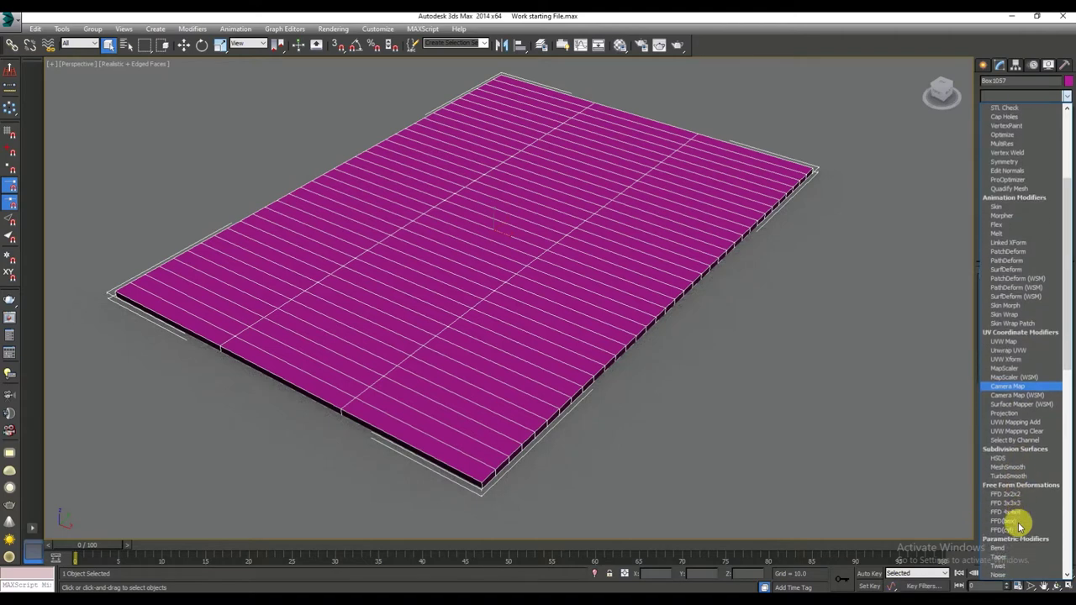
scroll(1019, 526, "down", 2)
scroll(1020, 527, "down", 5)
scroll(1020, 526, "down", 5)
scroll(1020, 527, "down", 3)
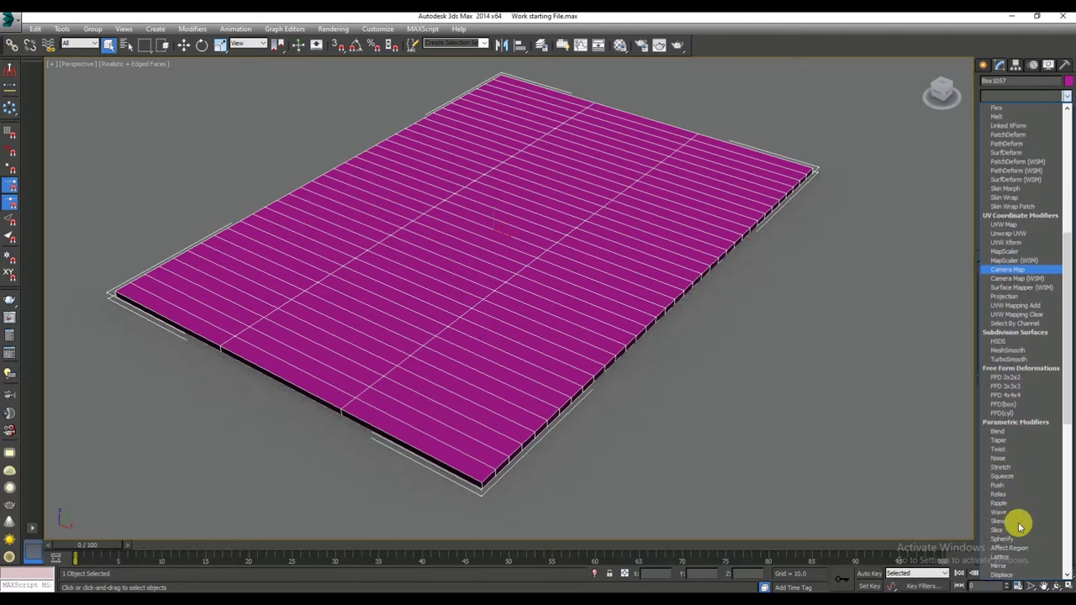
scroll(1020, 527, "down", 2)
scroll(1020, 526, "down", 1)
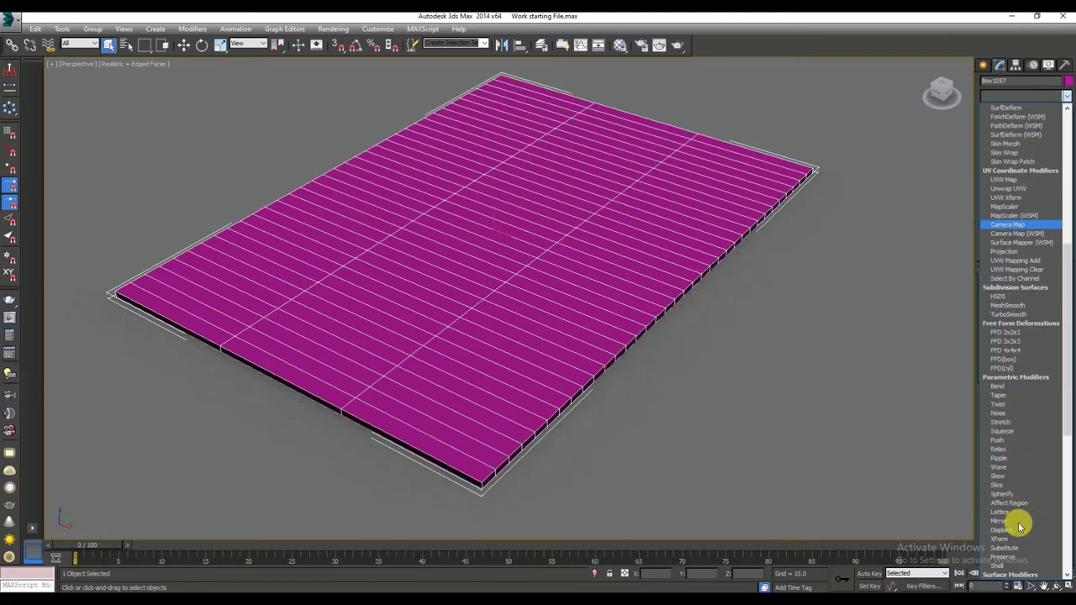
scroll(1020, 526, "down", 4)
scroll(1020, 526, "down", 3)
scroll(1020, 526, "down", 3)
scroll(1020, 526, "down", 2)
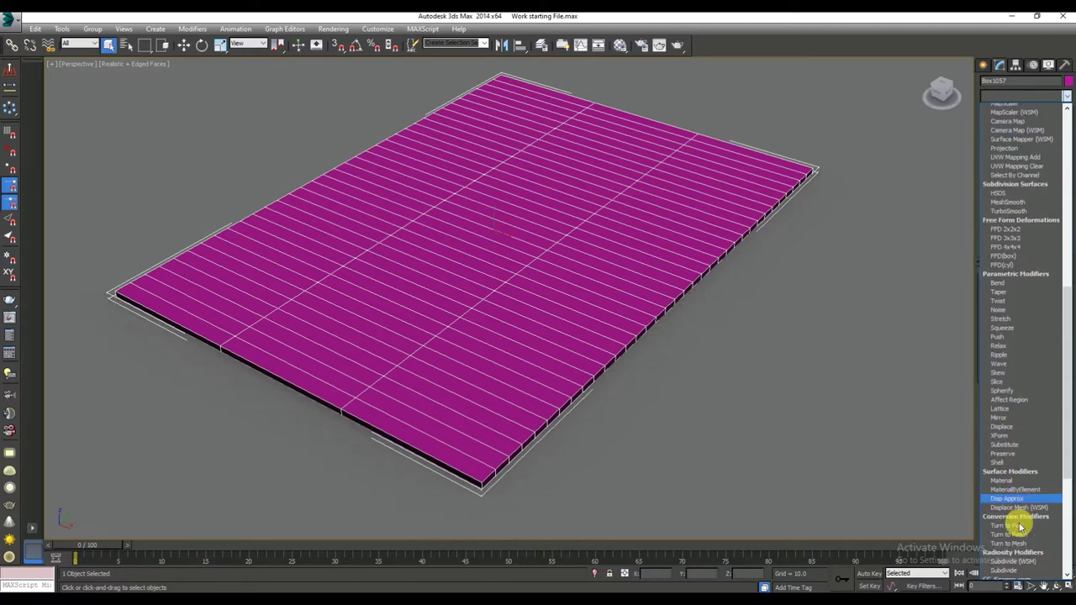
scroll(1020, 526, "down", 4)
scroll(1020, 526, "down", 2)
scroll(1020, 526, "down", 2)
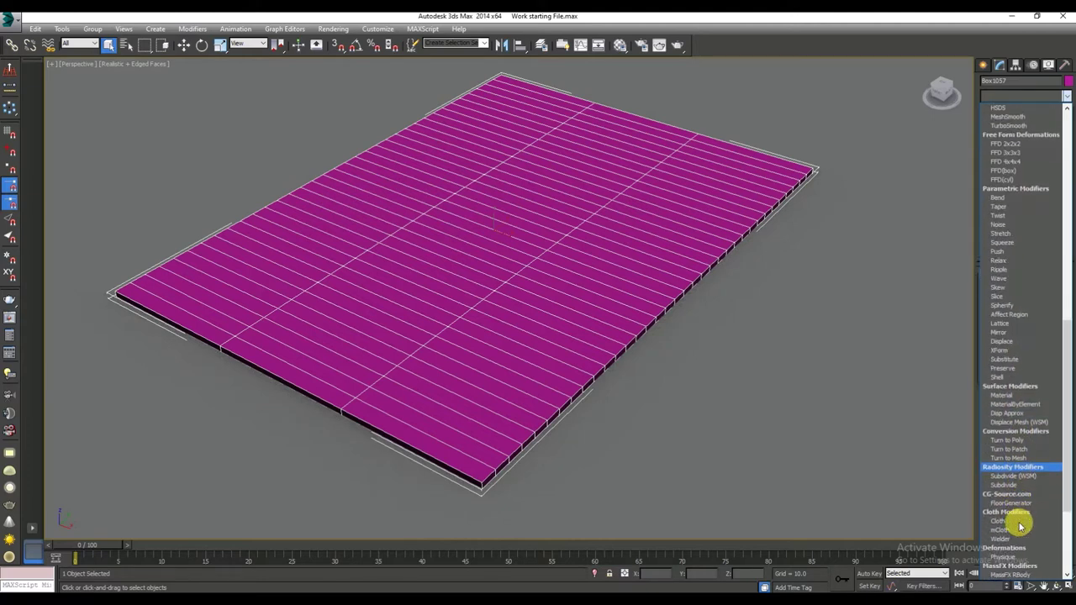
scroll(1020, 527, "down", 5)
scroll(1020, 527, "down", 3)
scroll(1020, 526, "down", 2)
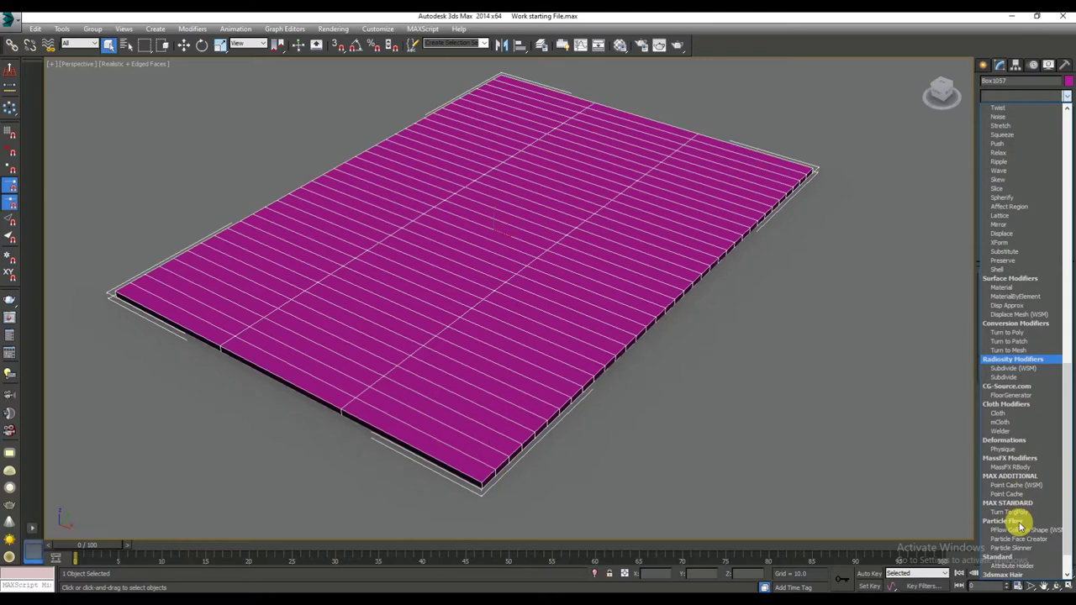
scroll(1019, 527, "down", 1)
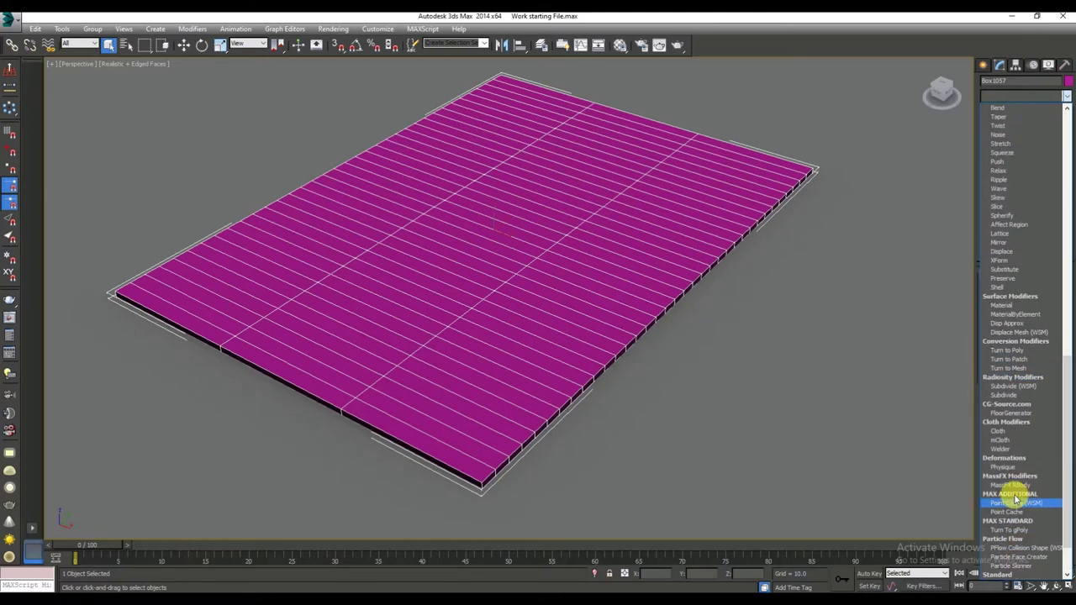
scroll(1013, 462, "up", 4)
scroll(1002, 346, "up", 2)
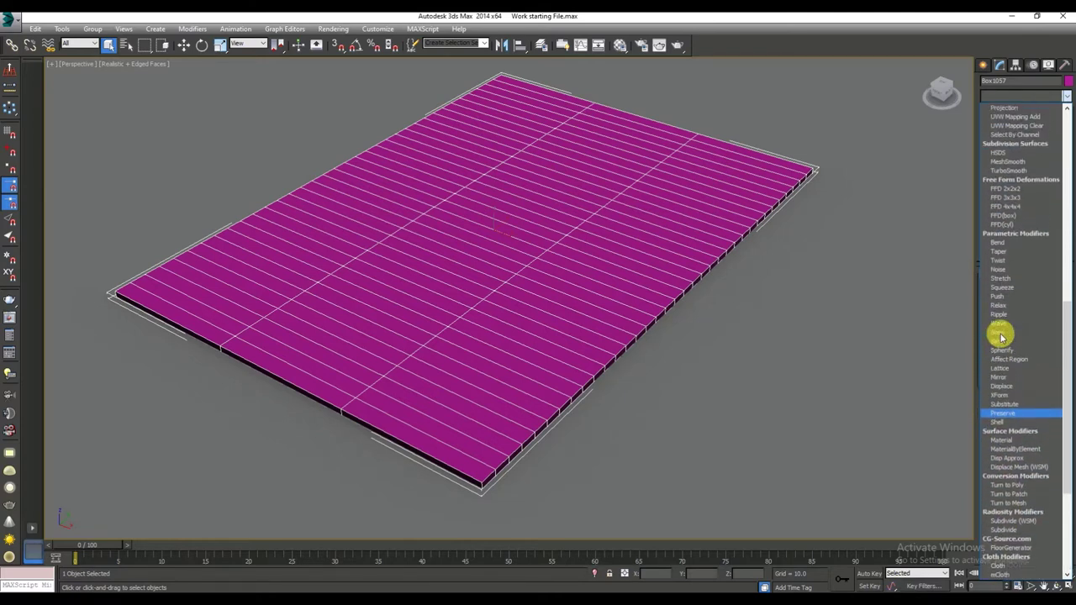
scroll(1002, 341, "up", 2)
scroll(1000, 337, "up", 2)
scroll(1001, 338, "up", 1)
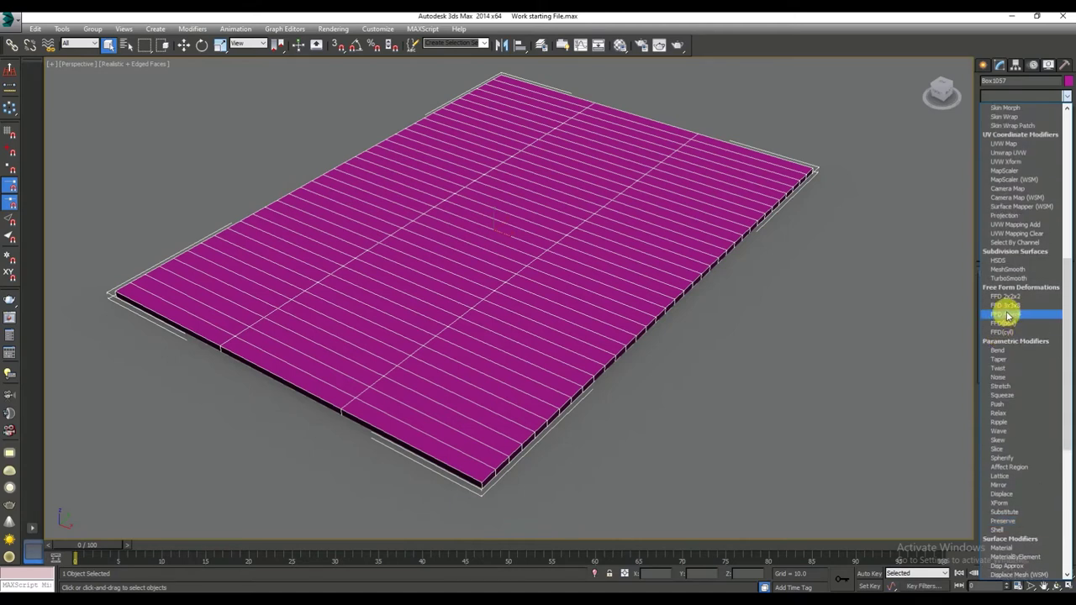
scroll(1005, 313, "up", 4)
scroll(1003, 310, "up", 2)
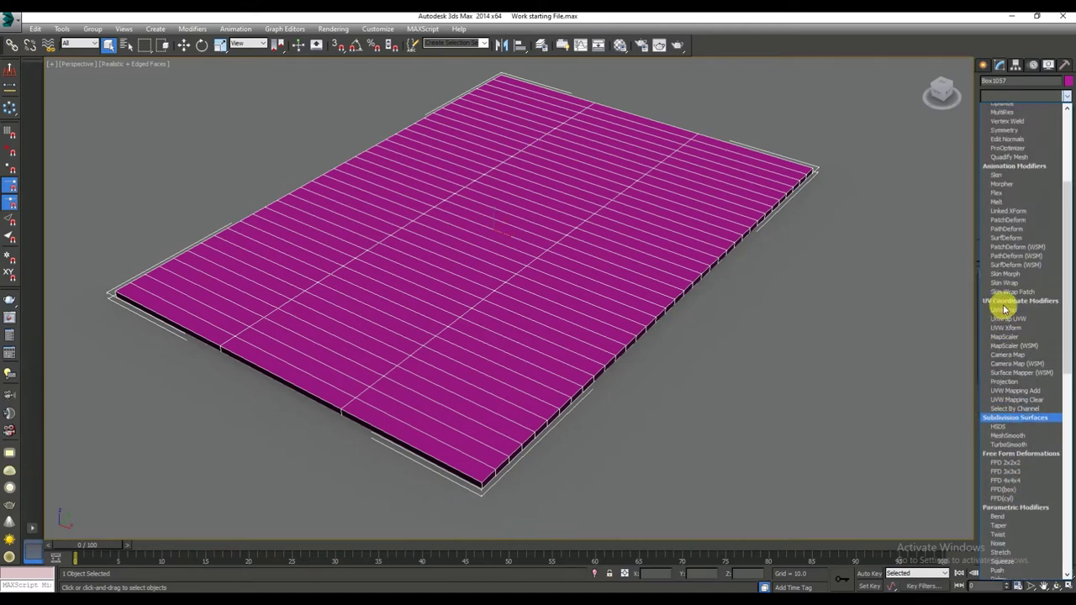
scroll(1003, 307, "up", 1)
scroll(1001, 303, "up", 1)
scroll(999, 296, "up", 1)
scroll(999, 292, "up", 1)
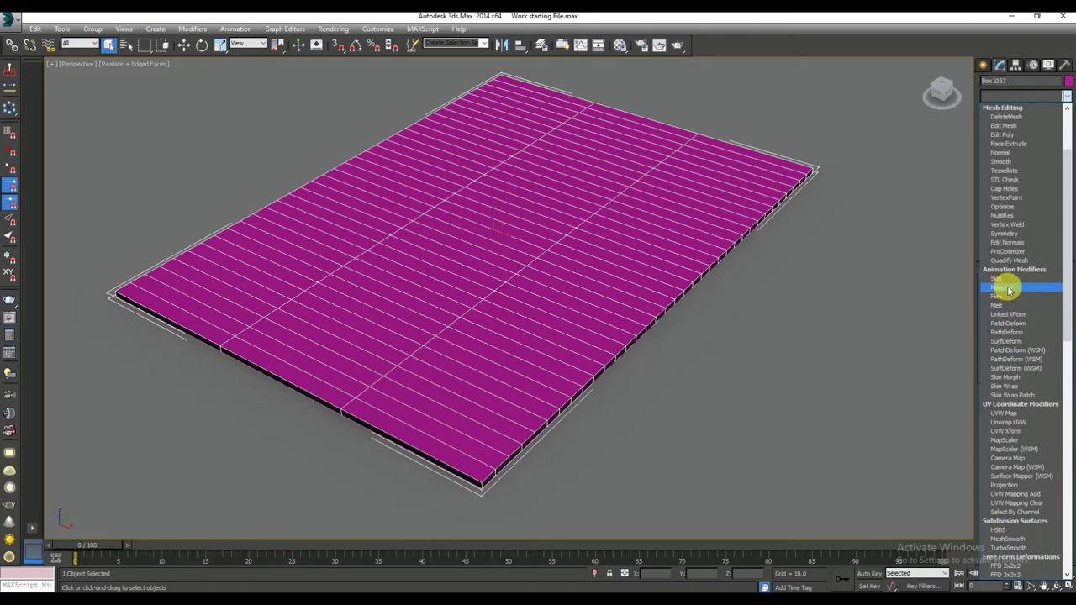
scroll(1009, 290, "up", 3)
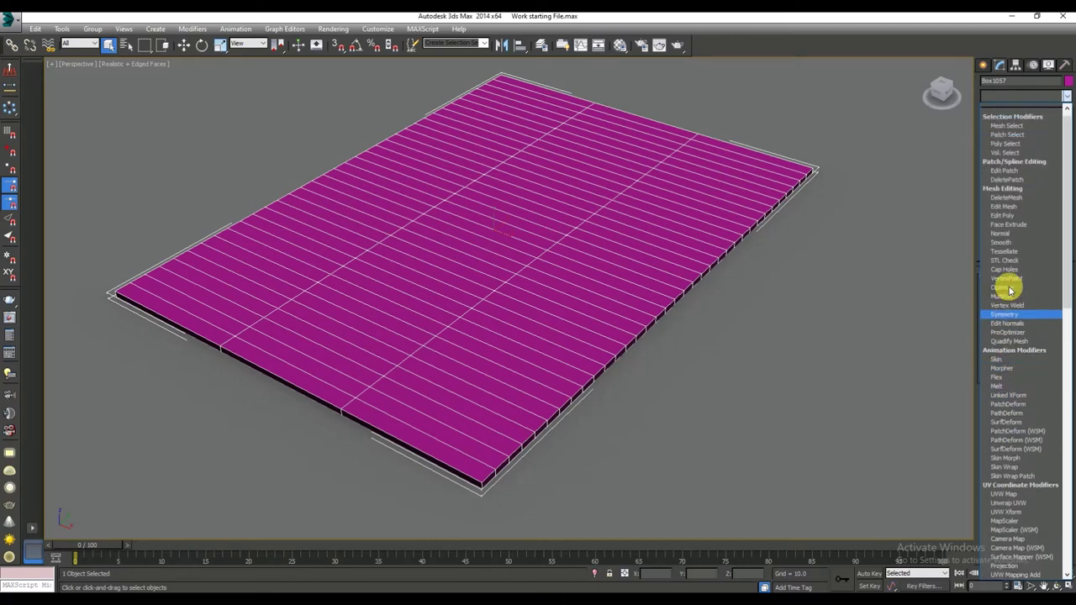
scroll(1010, 290, "up", 1)
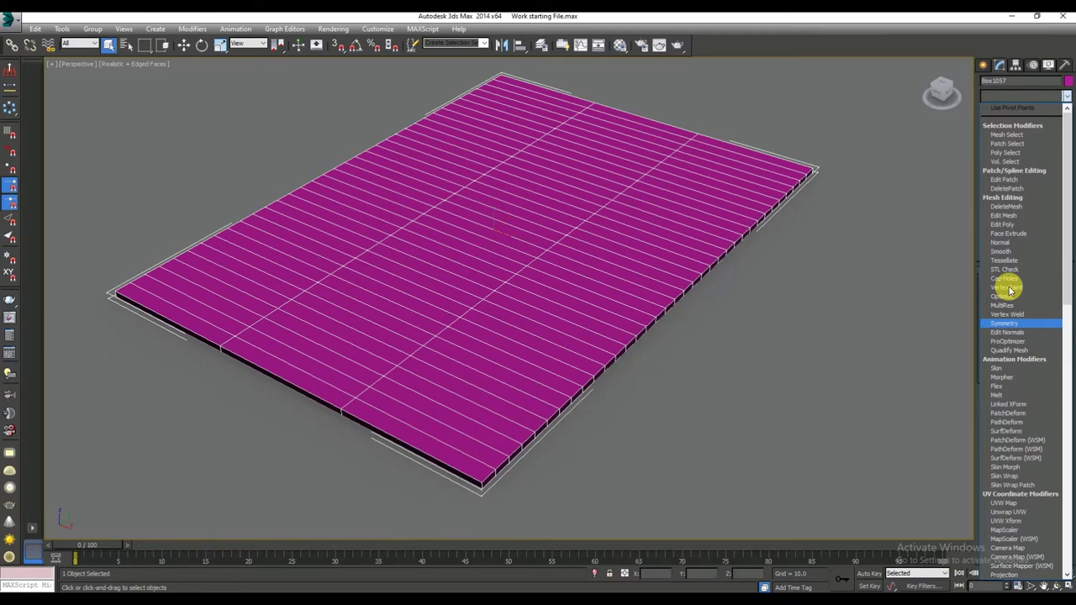
scroll(1010, 290, "down", 10)
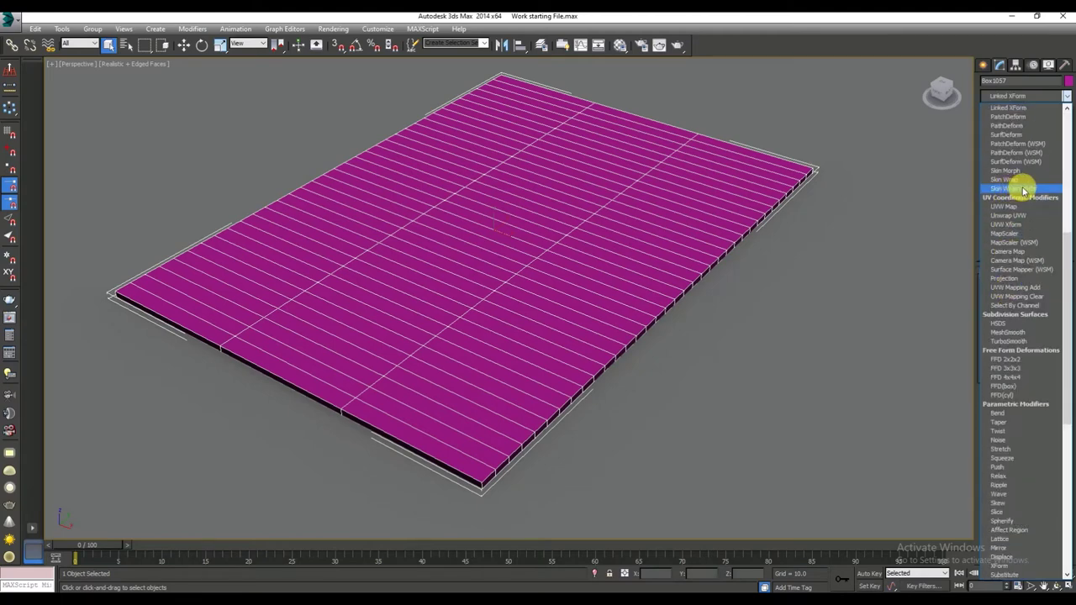
scroll(1024, 192, "down", 13)
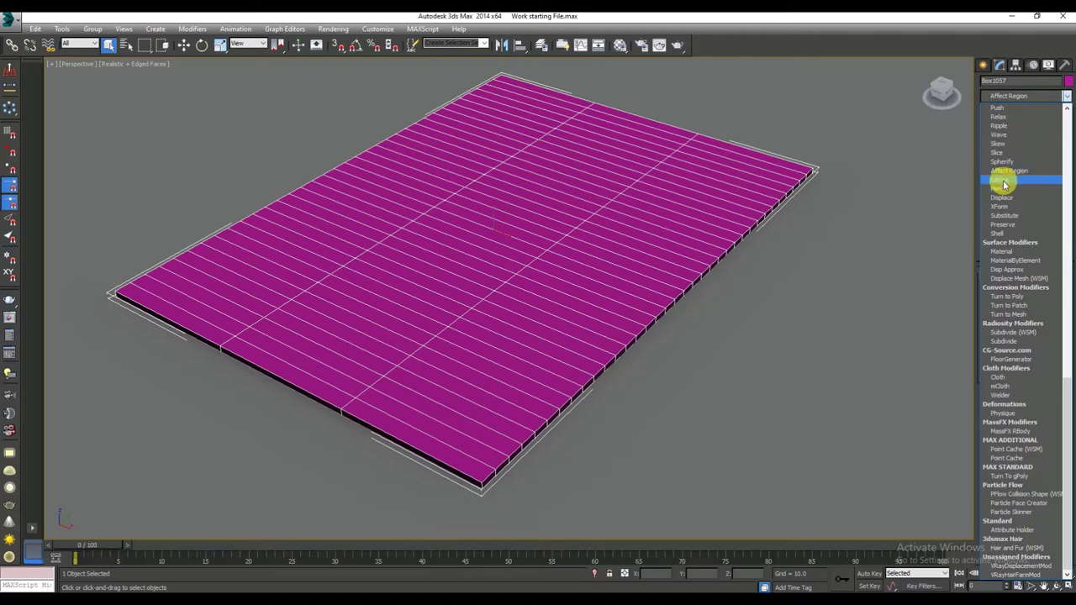
left_click(1001, 179)
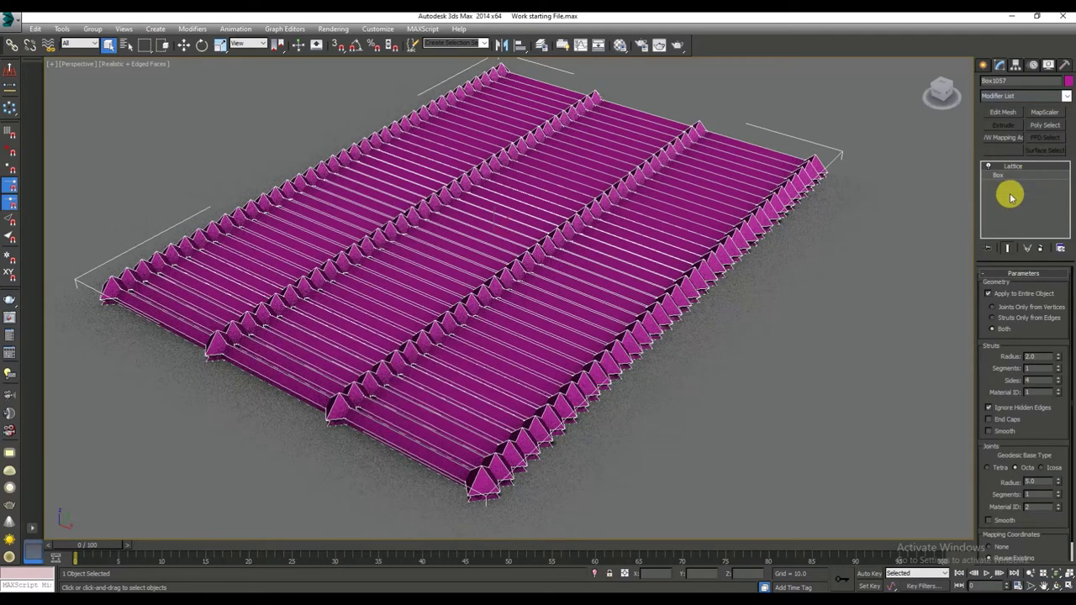
- Orbit to view the lattice and set its Struts Radius to 0.5
middle_click_drag(614, 328, 657, 377)
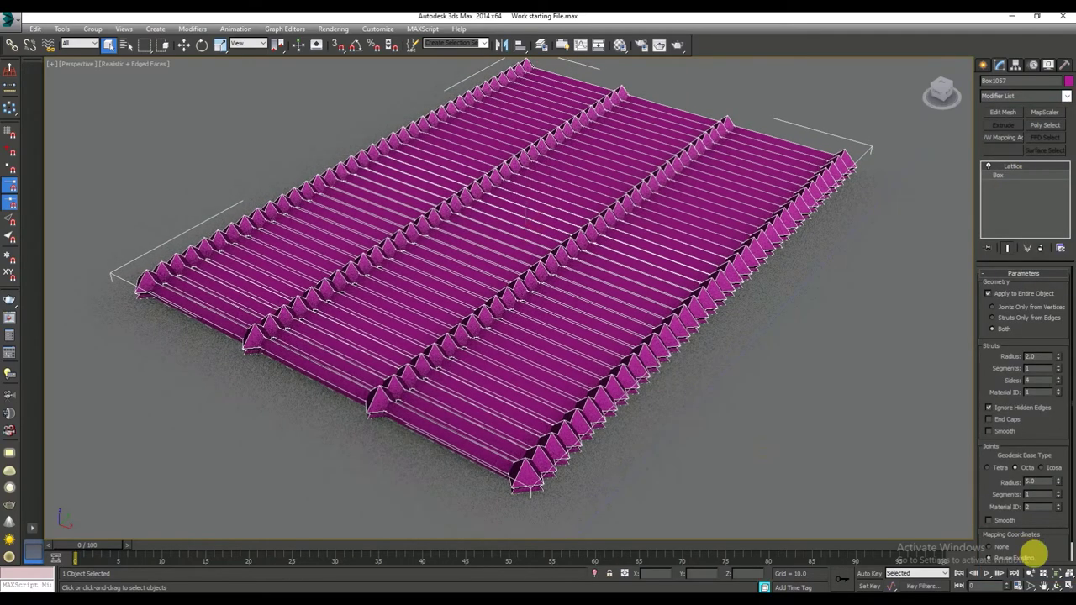
left_click(1057, 587)
left_click_drag(456, 264, 484, 291)
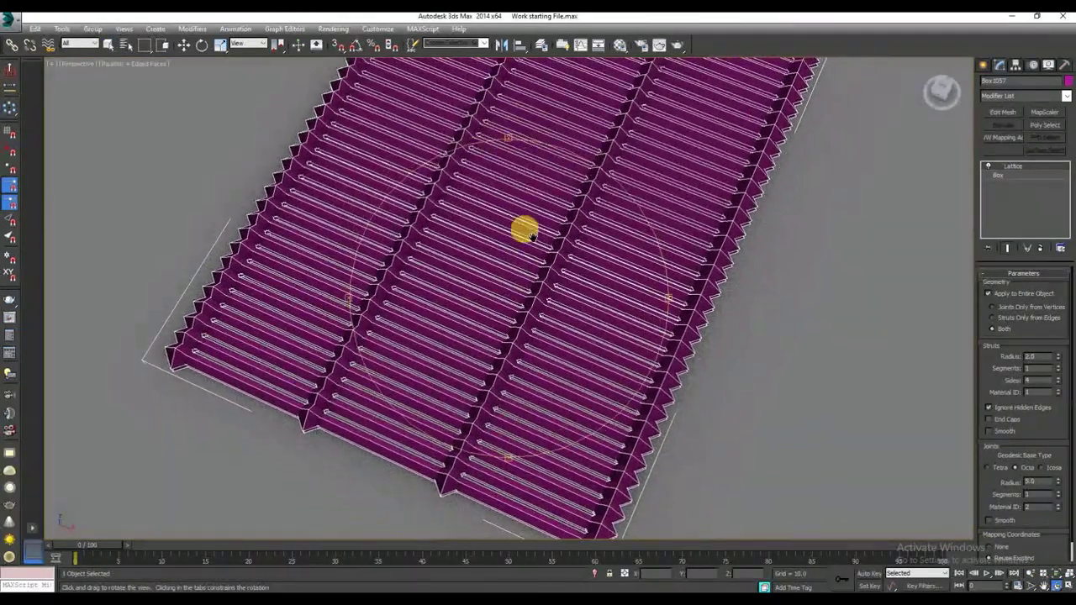
left_click_drag(485, 291, 531, 231)
double_click(1030, 356)
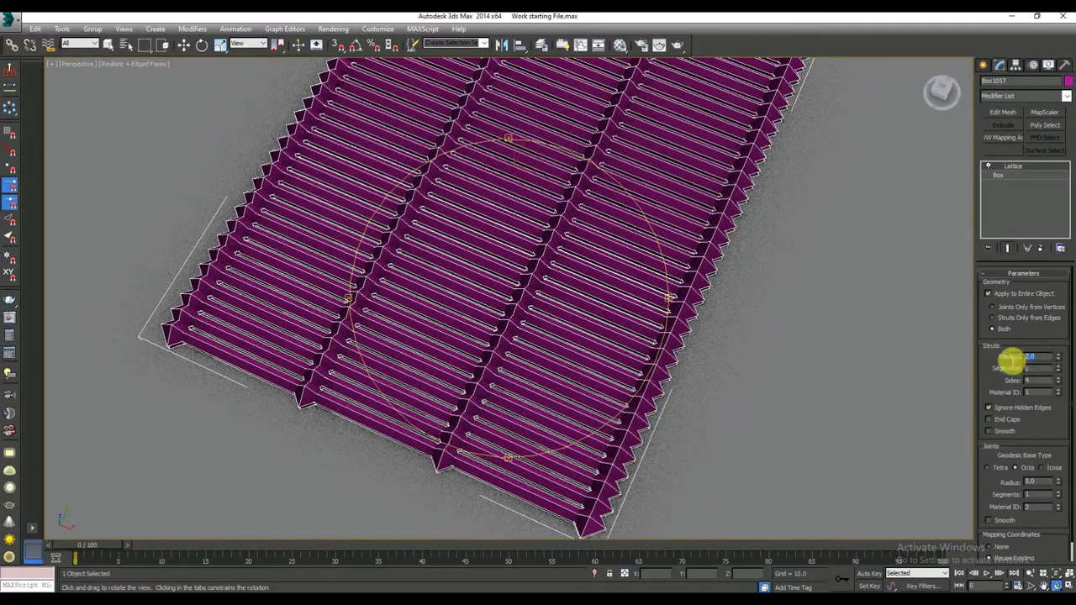
type("1.5")
key("Return")
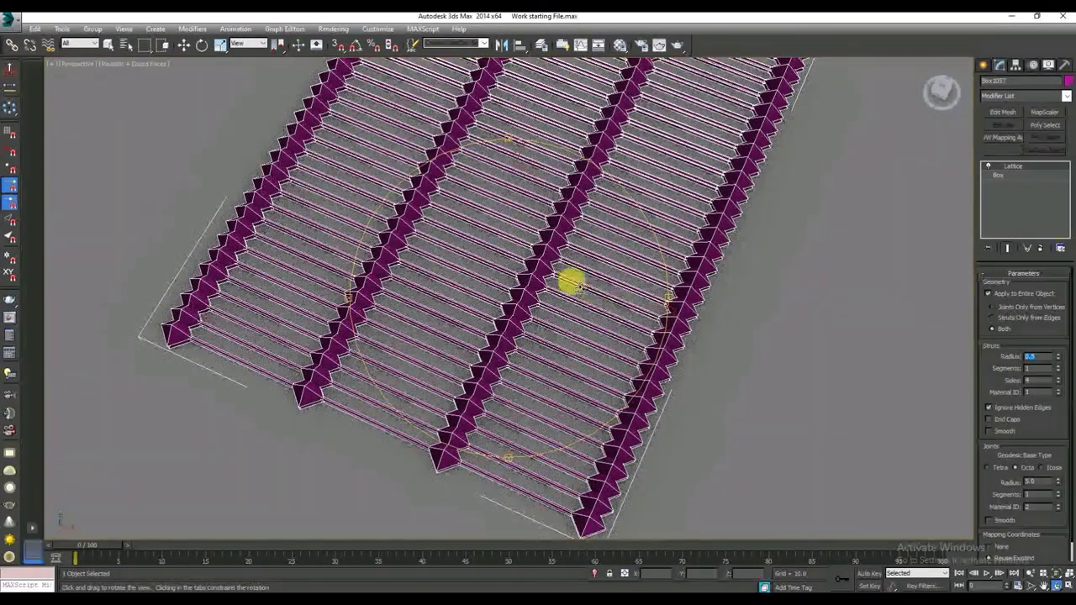
- Set the Joints Radius to 0.5 and make the lattice joints smooth
mouse_move(570, 280)
left_mouse_down()
mouse_move(474, 204)
mouse_move(551, 246)
left_mouse_up()
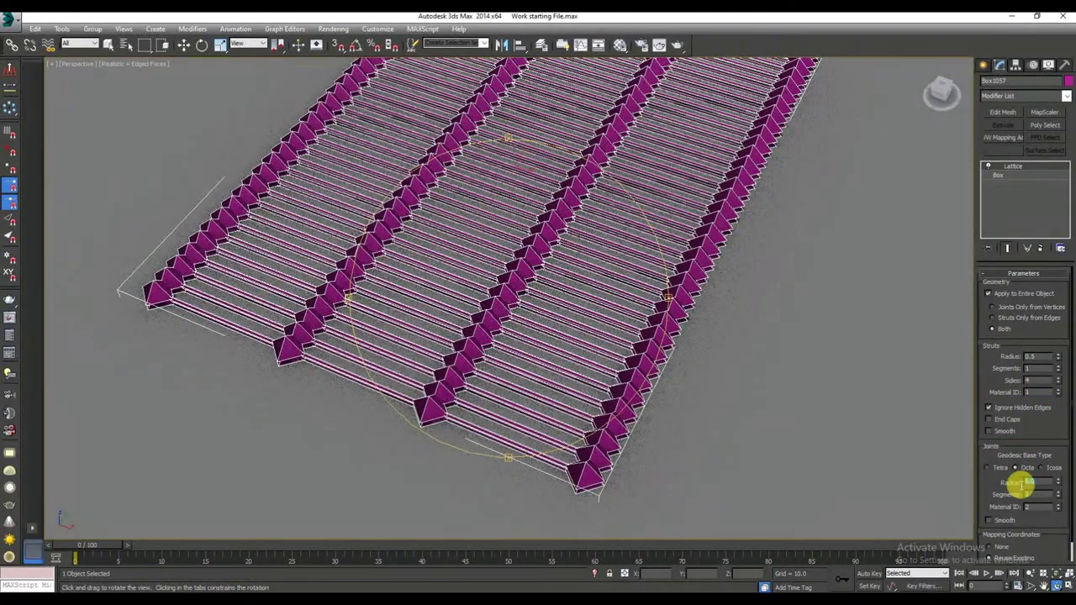
type("0.5")
key("Return")
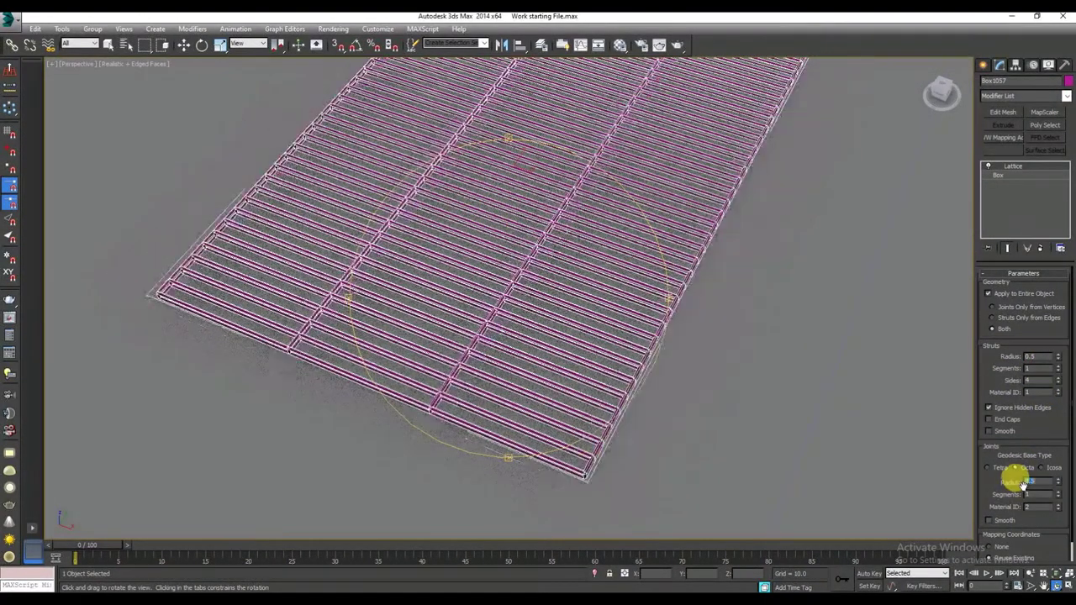
left_click_drag(496, 311, 463, 255)
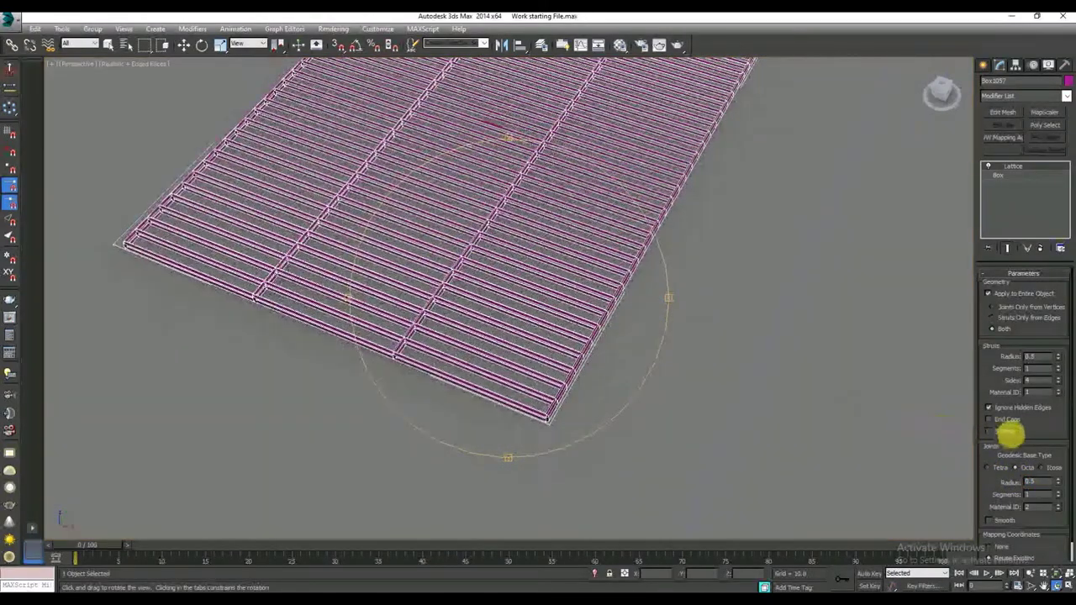
scroll(1010, 433, "down", 1)
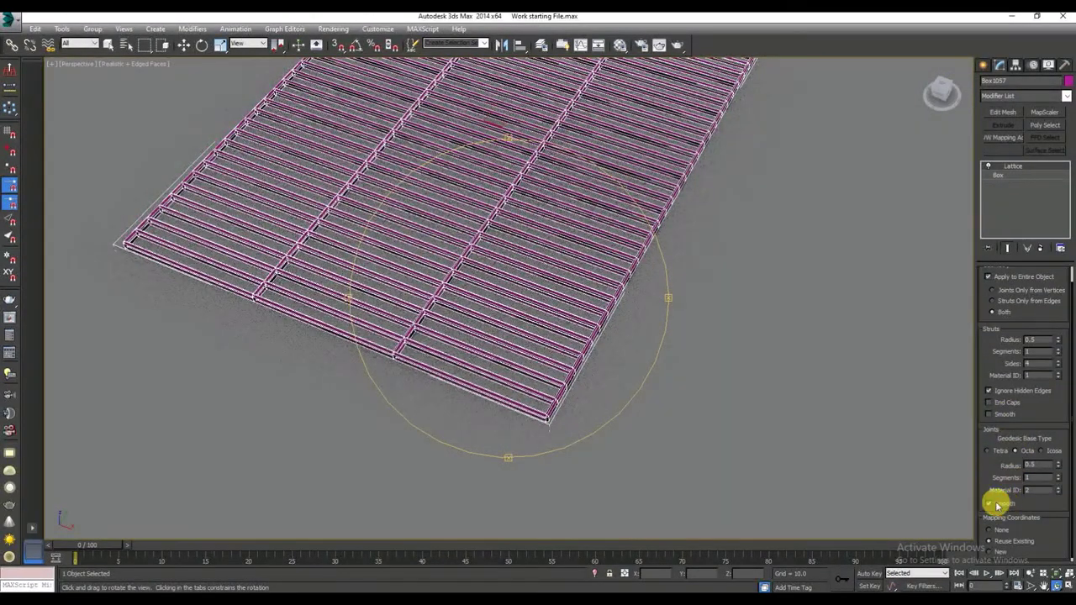
left_click_drag(408, 259, 502, 289)
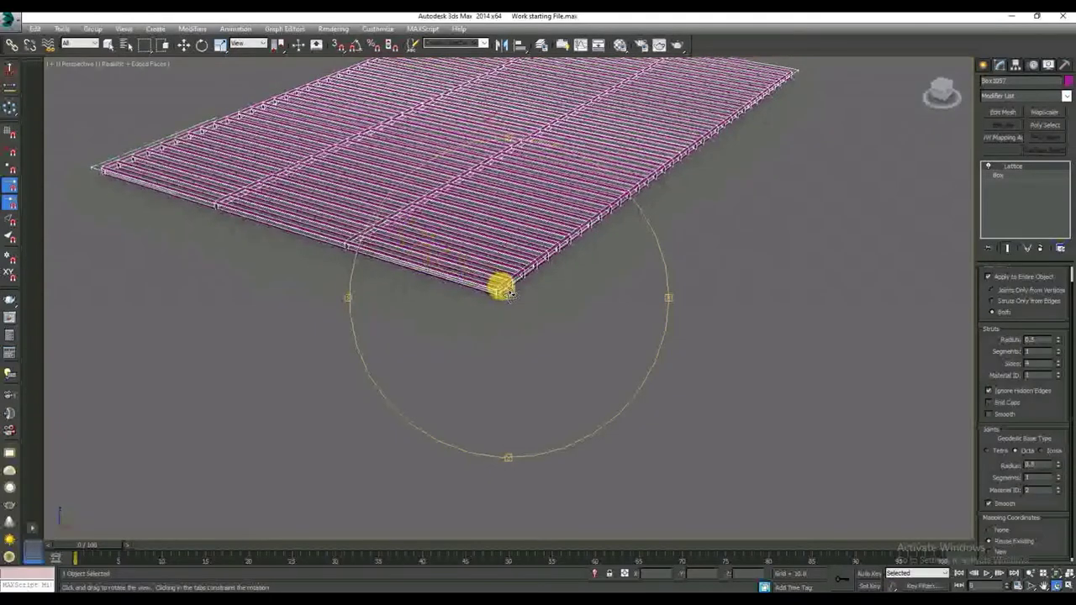
scroll(502, 288, "up", 2)
scroll(507, 291, "up", 2)
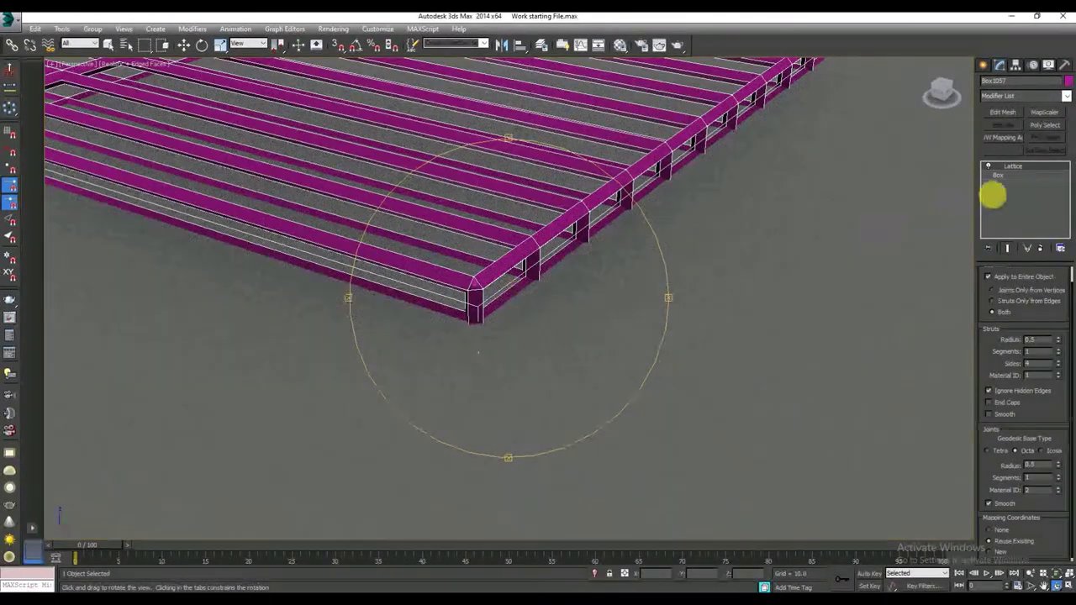
left_click(1019, 167)
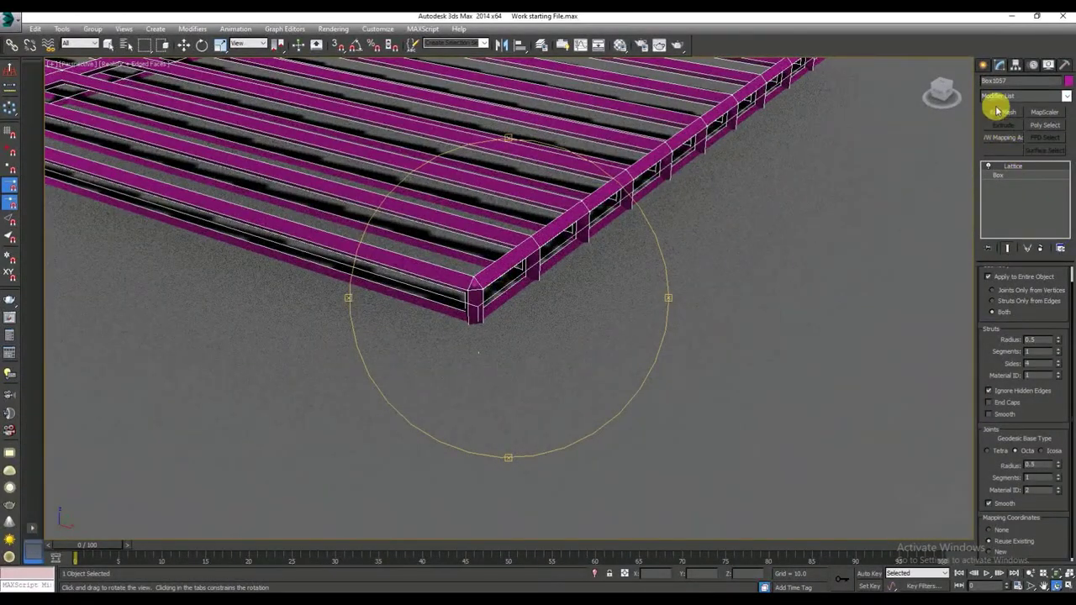
left_click(982, 65)
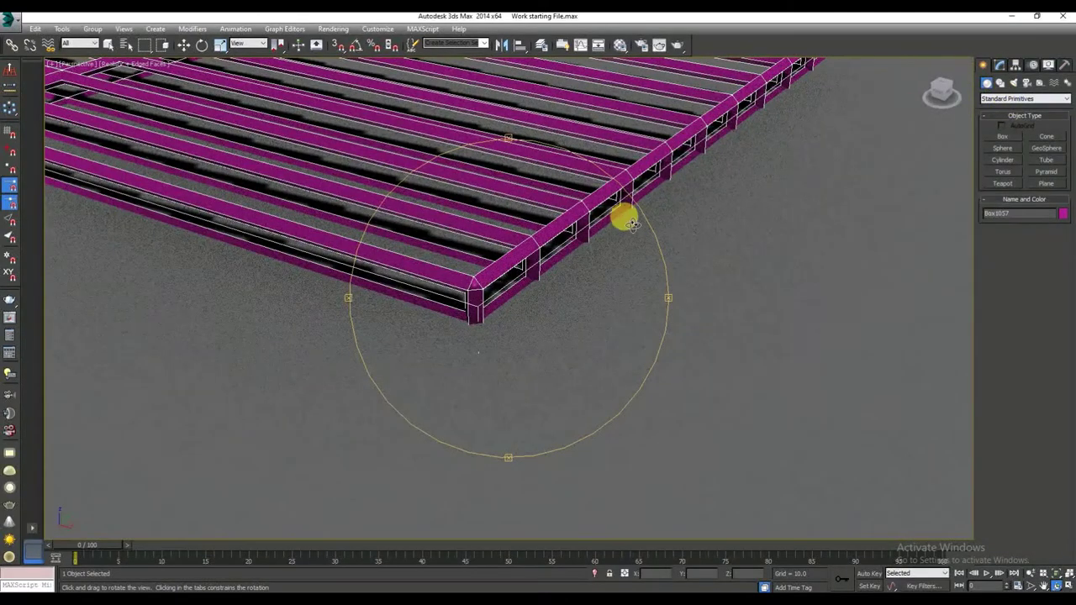
- Lower the base Box's height in the modifier stack from 2.0 to 1.0, then zoom out
left_click(1000, 64)
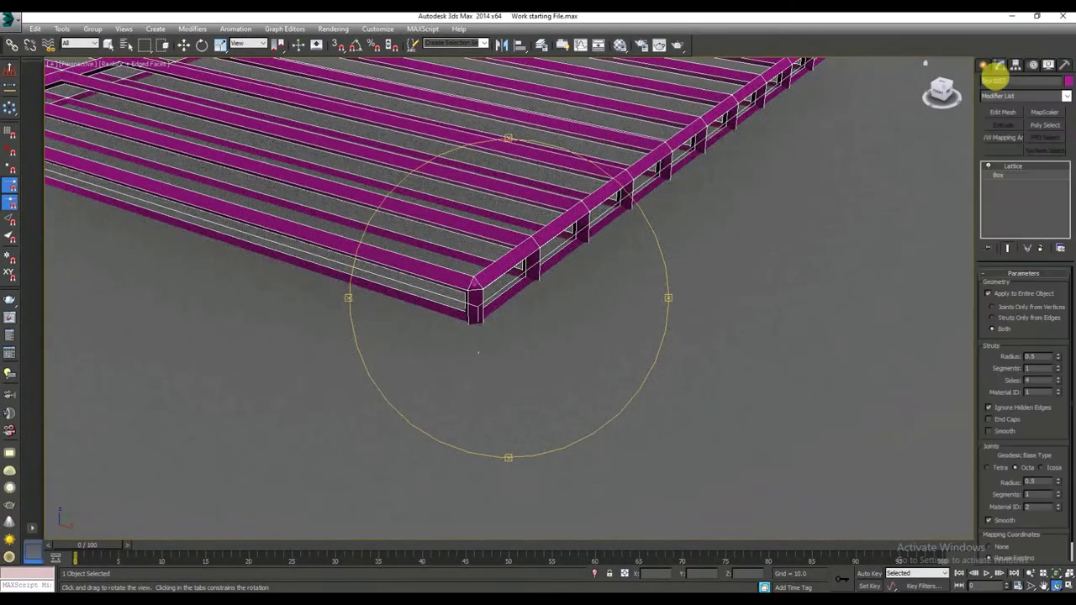
left_click(1004, 176)
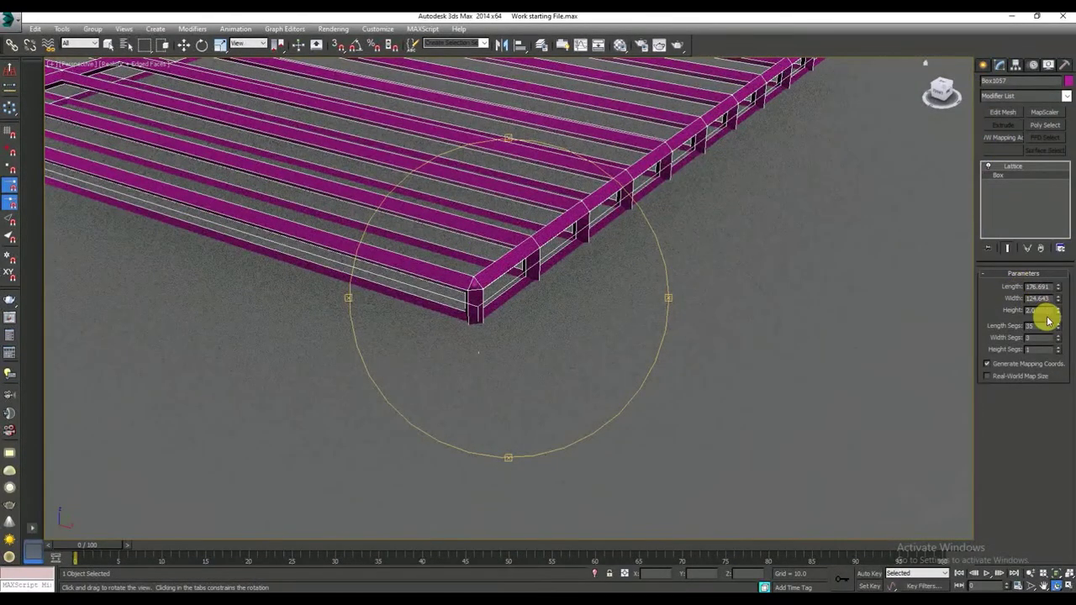
type("6")
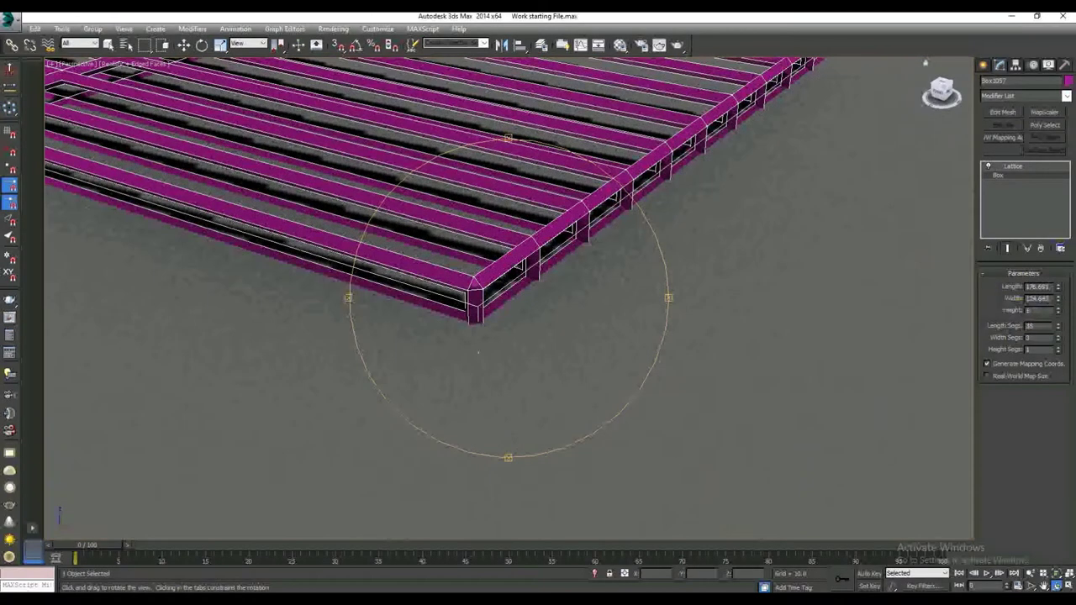
key("Return")
mouse_move(530, 243)
left_mouse_down()
mouse_move(507, 238)
mouse_move(560, 283)
left_mouse_up()
scroll(555, 279, "down", 5)
scroll(550, 274, "down", 3)
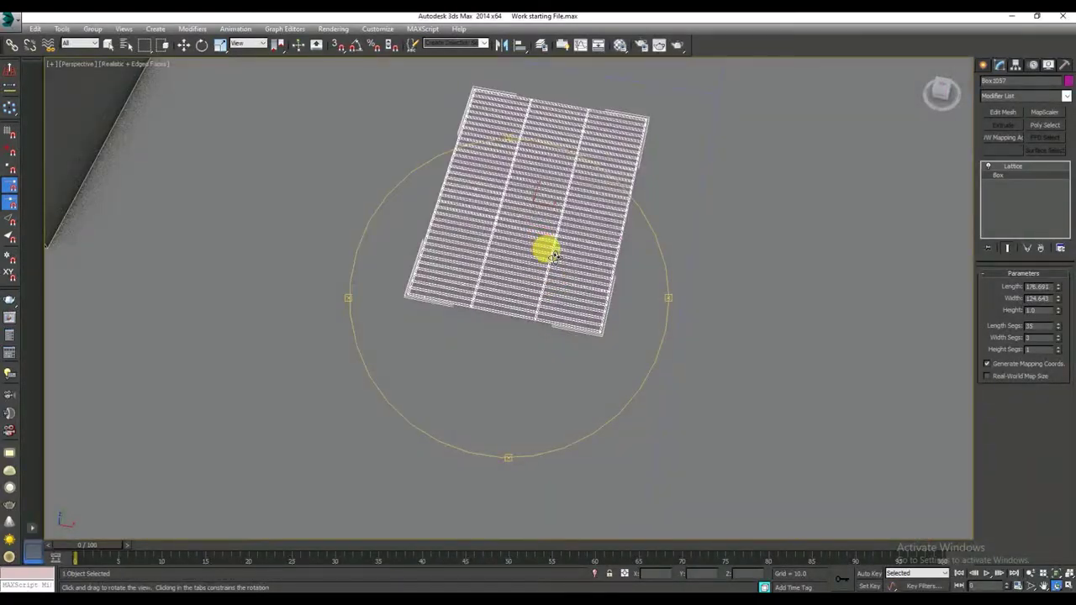
- Bring the building into view, then apply and undo a trial 90° Z rotation on the lattice
left_click(183, 45)
middle_click_drag(315, 156, 597, 205)
scroll(592, 221, "down", 2)
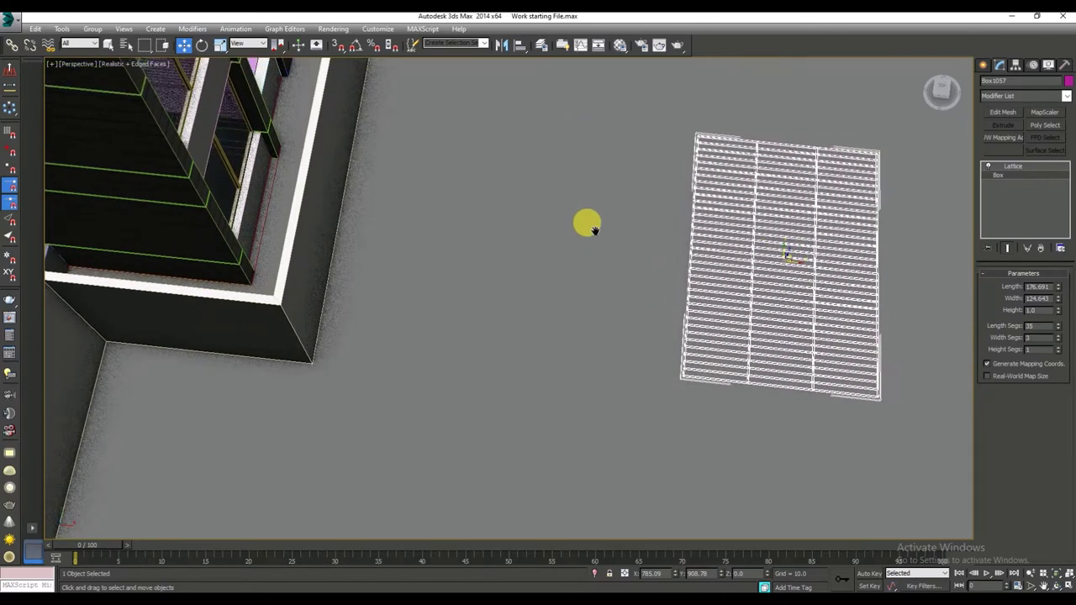
scroll(614, 229, "down", 2)
middle_click_drag(648, 226, 596, 197)
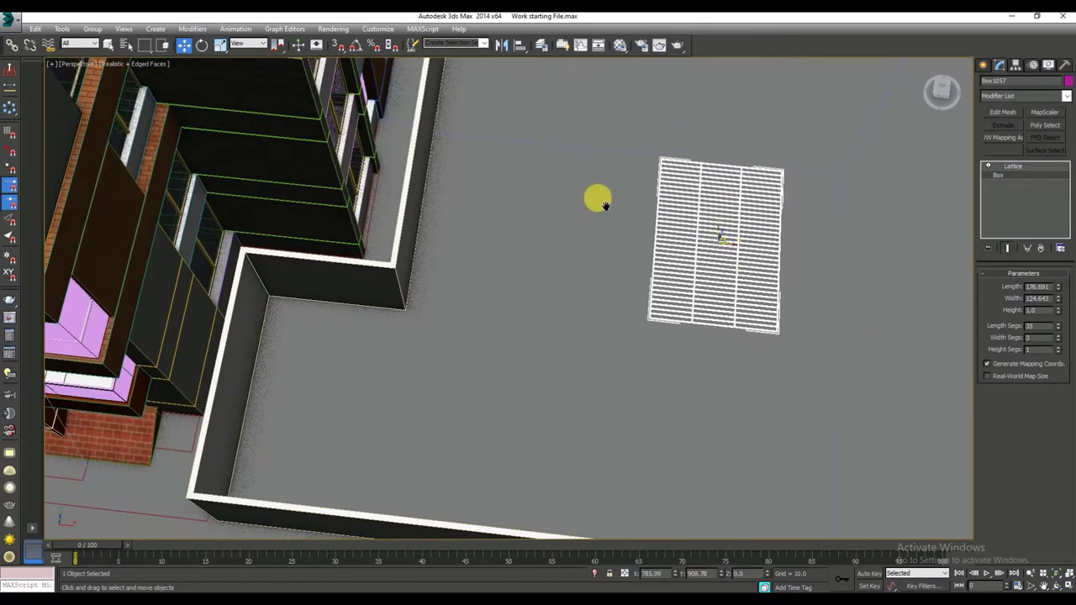
right_click(203, 48)
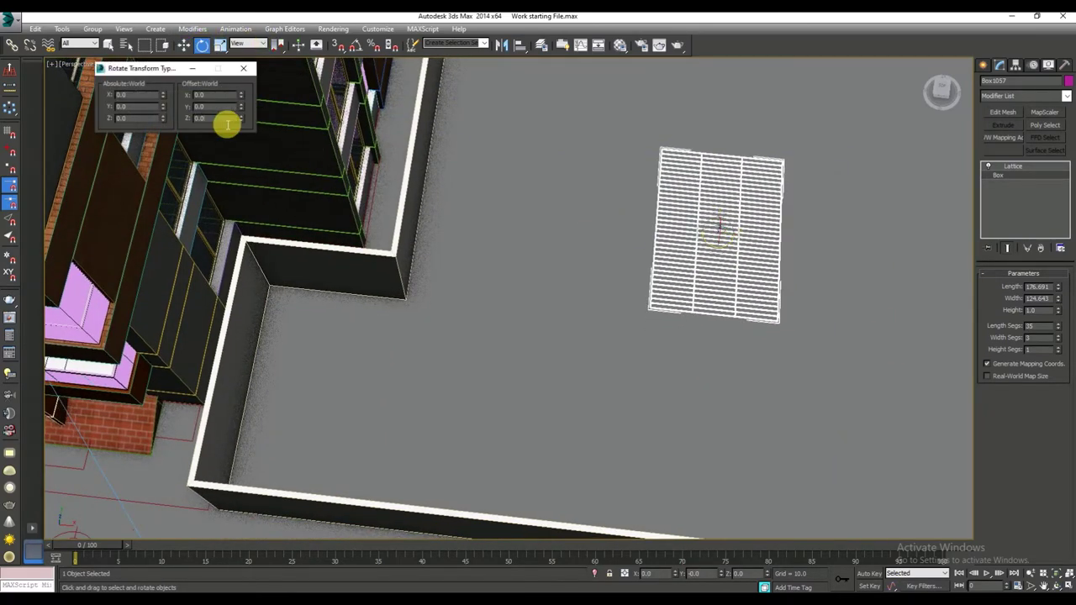
left_click_drag(227, 125, 181, 126)
key("Return")
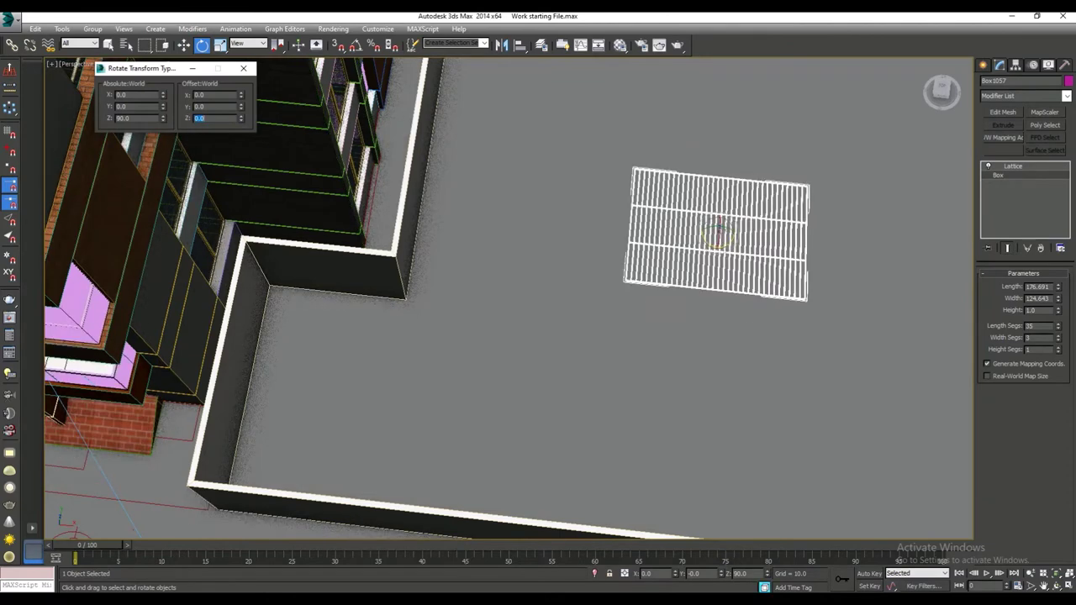
key("ctrl+z")
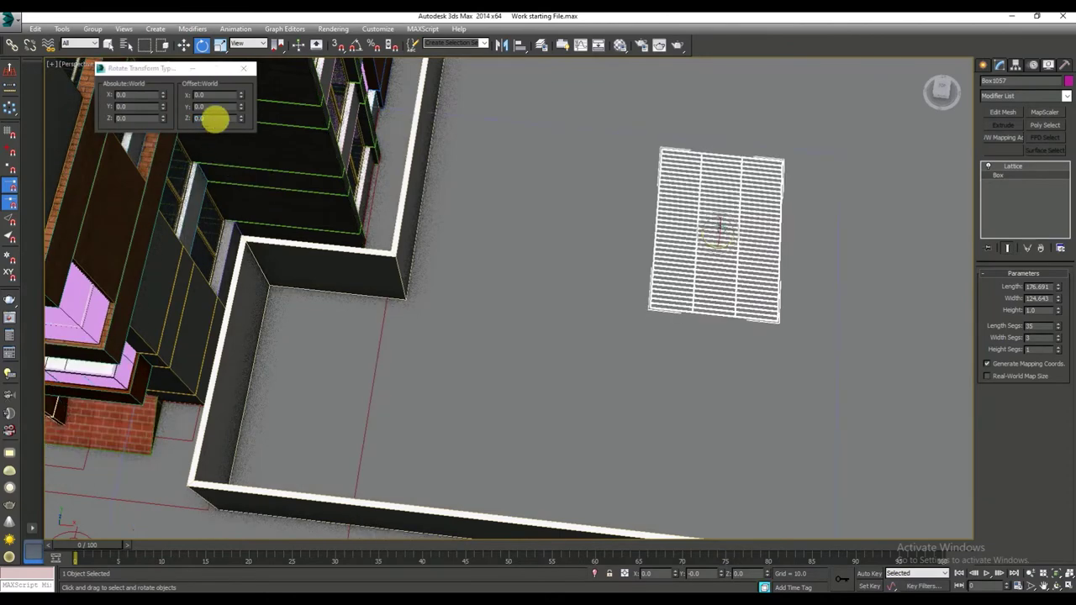
- Stand the lattice upright with rotations of 90° about X and 180° about Z
left_click_drag(222, 108, 168, 111)
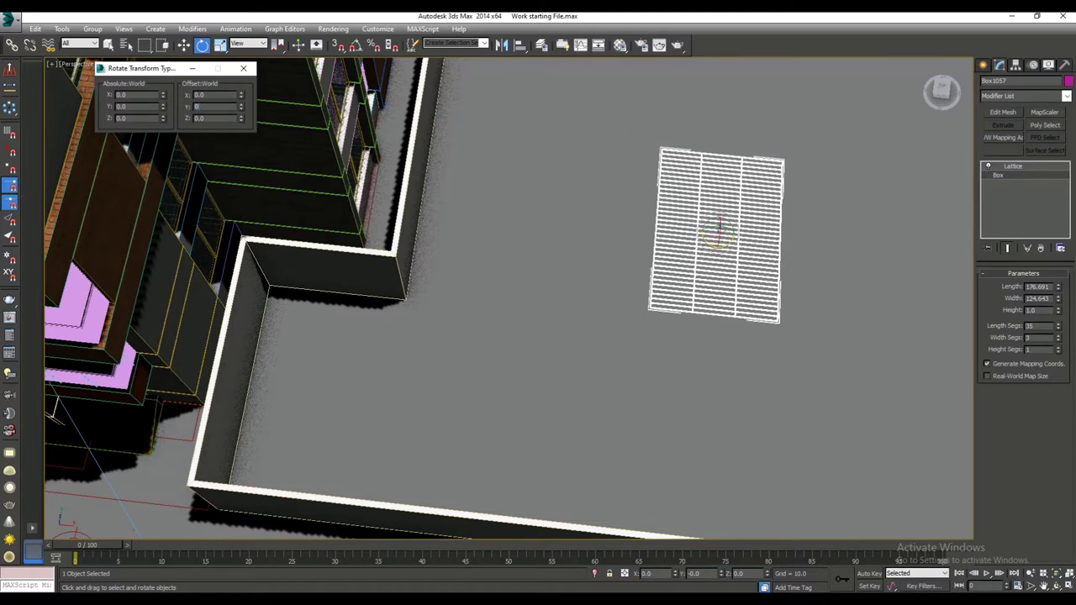
type("0")
key("Return")
left_click(199, 105)
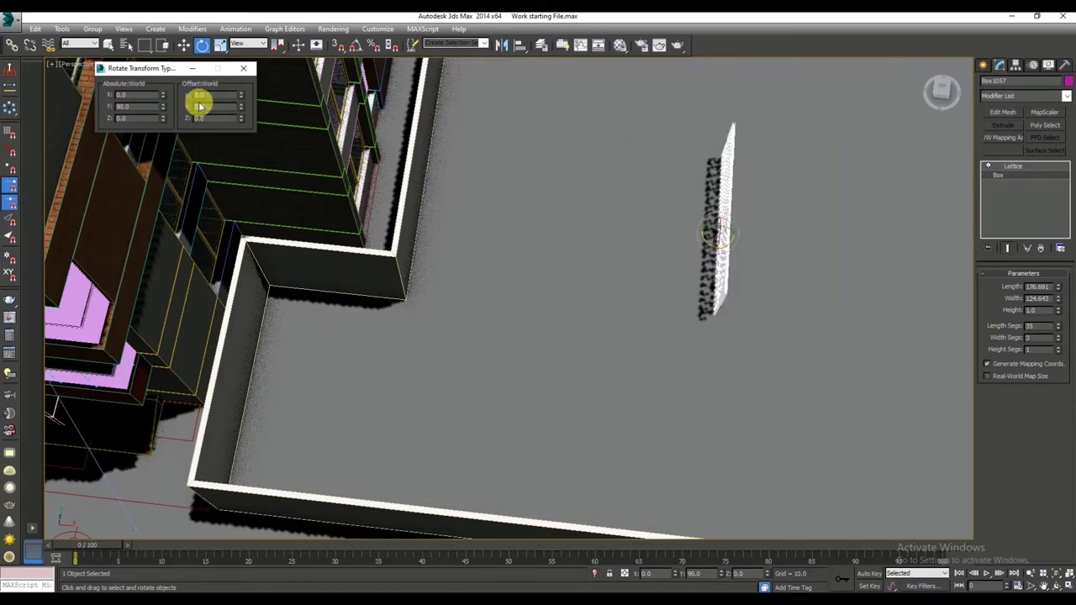
left_click(218, 96)
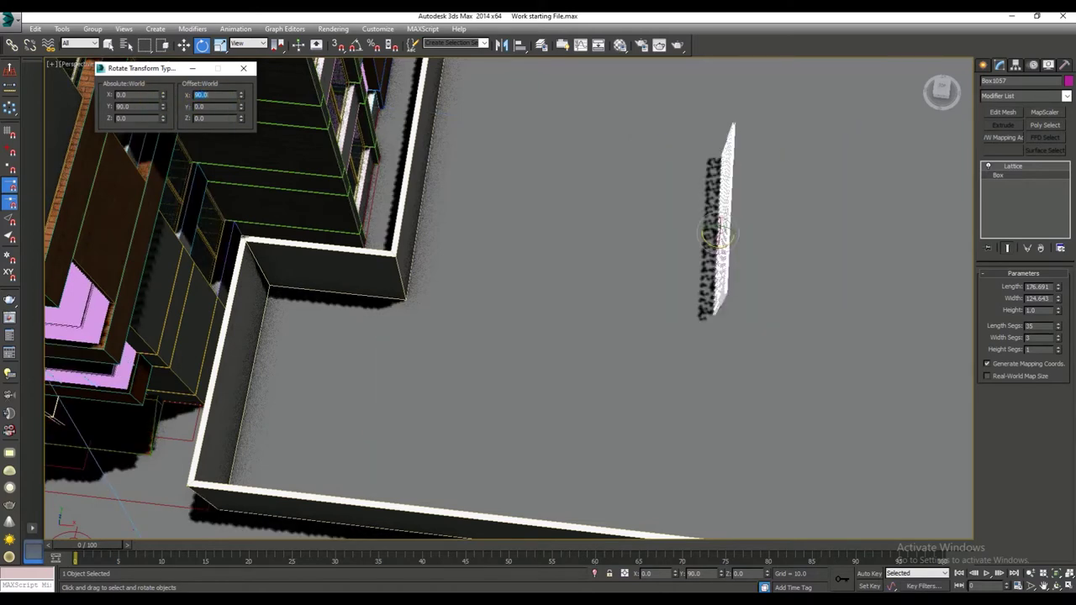
key("Return")
left_click(210, 117)
type("90")
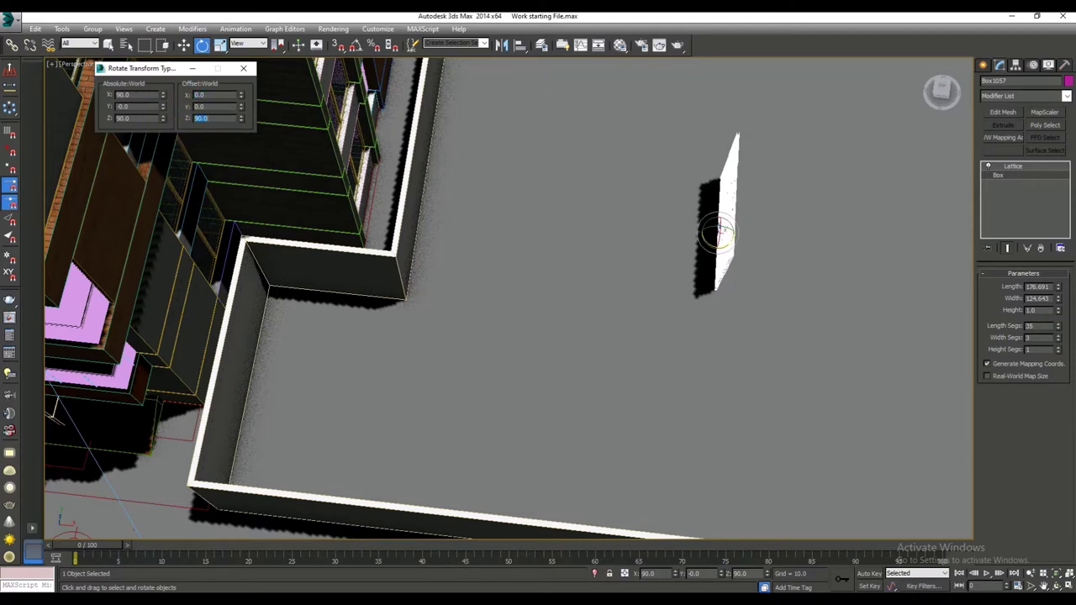
key("Return")
left_click(183, 45)
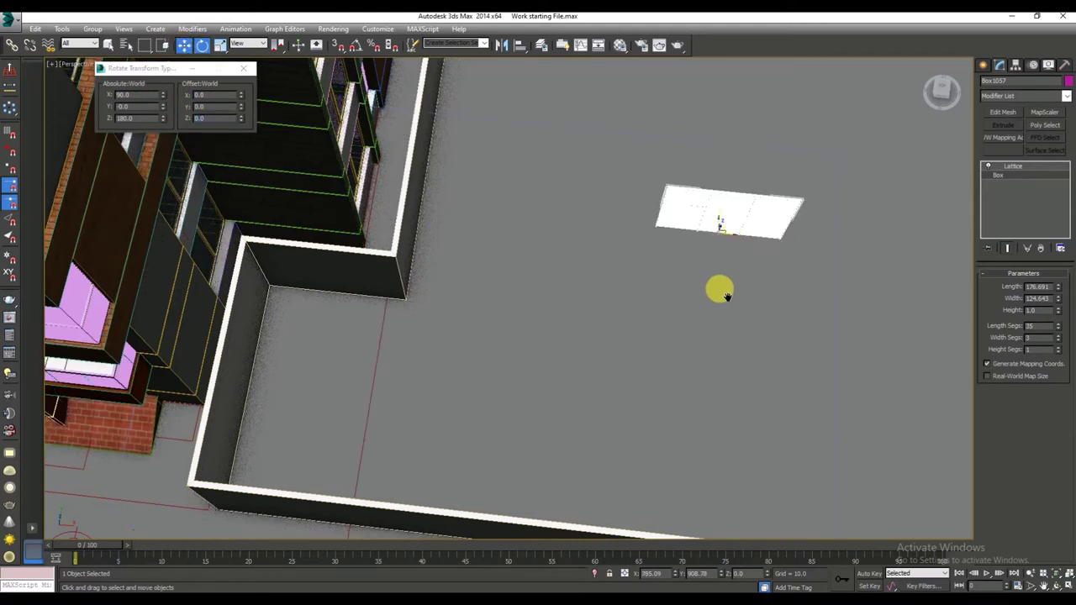
- Move the upright grille across to the building's window
scroll(725, 278, "down", 1)
scroll(731, 252, "down", 2)
mouse_move(745, 249)
left_mouse_down()
mouse_move(391, 256)
mouse_move(375, 232)
left_mouse_up()
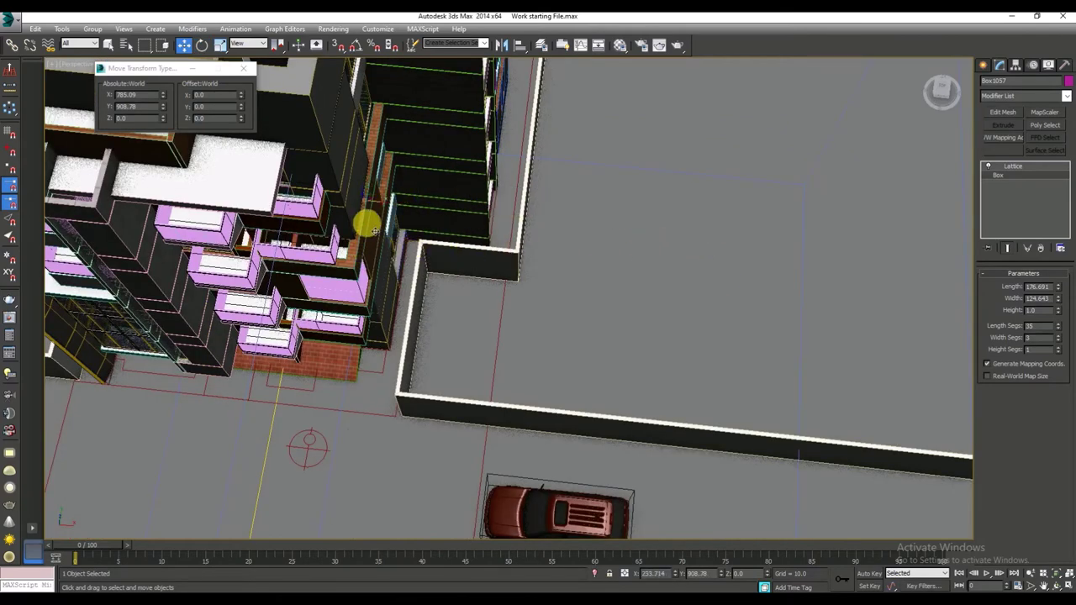
left_click_drag(368, 187, 324, 328)
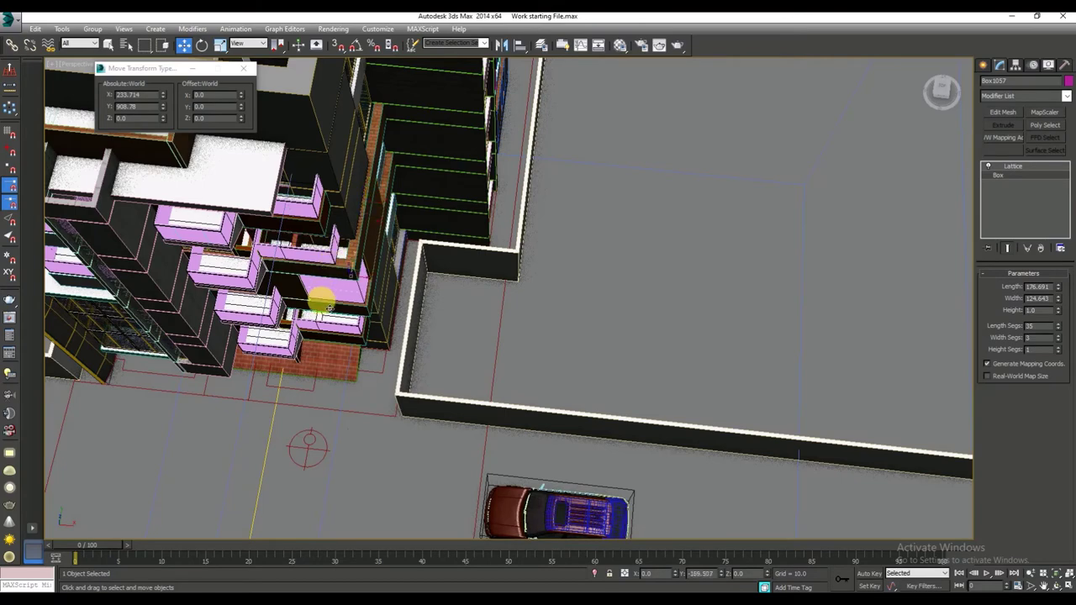
scroll(308, 354, "up", 3)
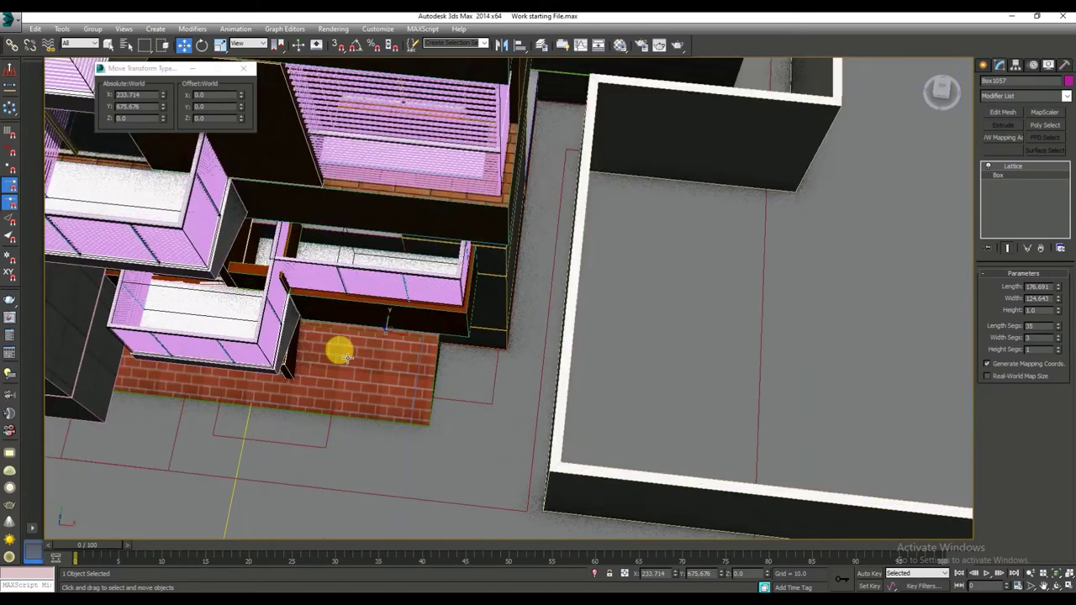
- Raise the grille along Z to 28.282 so it sits in the window opening
left_click(1057, 586)
left_click_drag(569, 355, 476, 247)
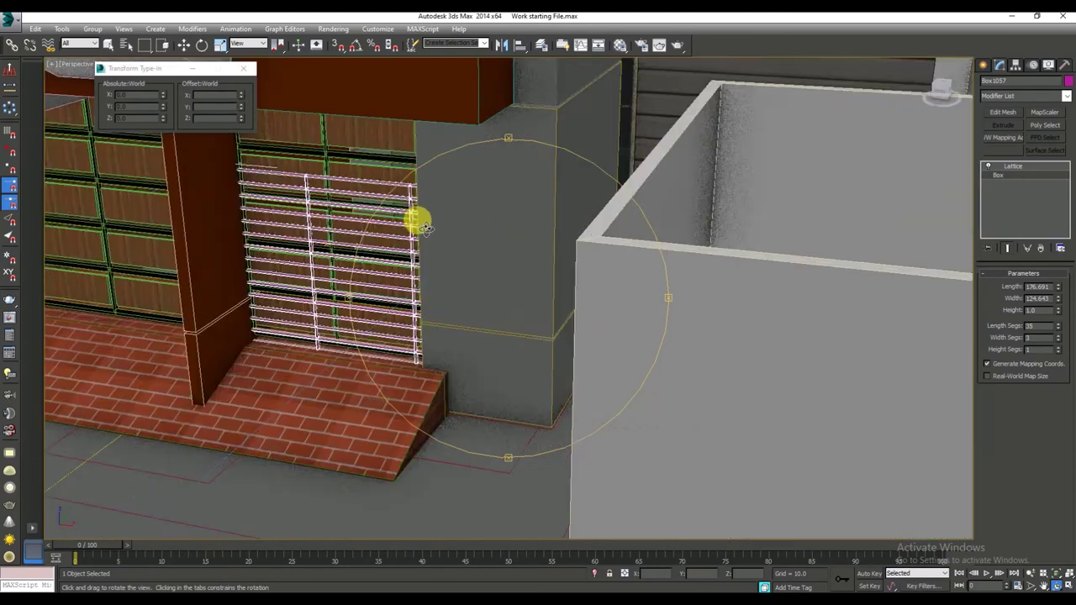
scroll(416, 221, "up", 3)
scroll(437, 221, "up", 2)
left_click(185, 45)
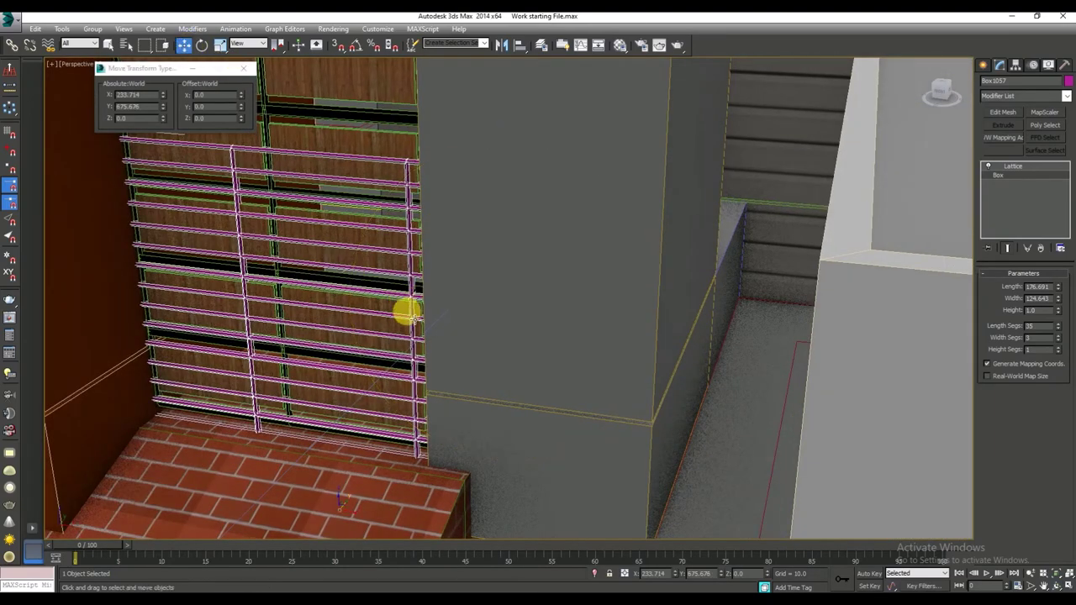
scroll(402, 311, "down", 4)
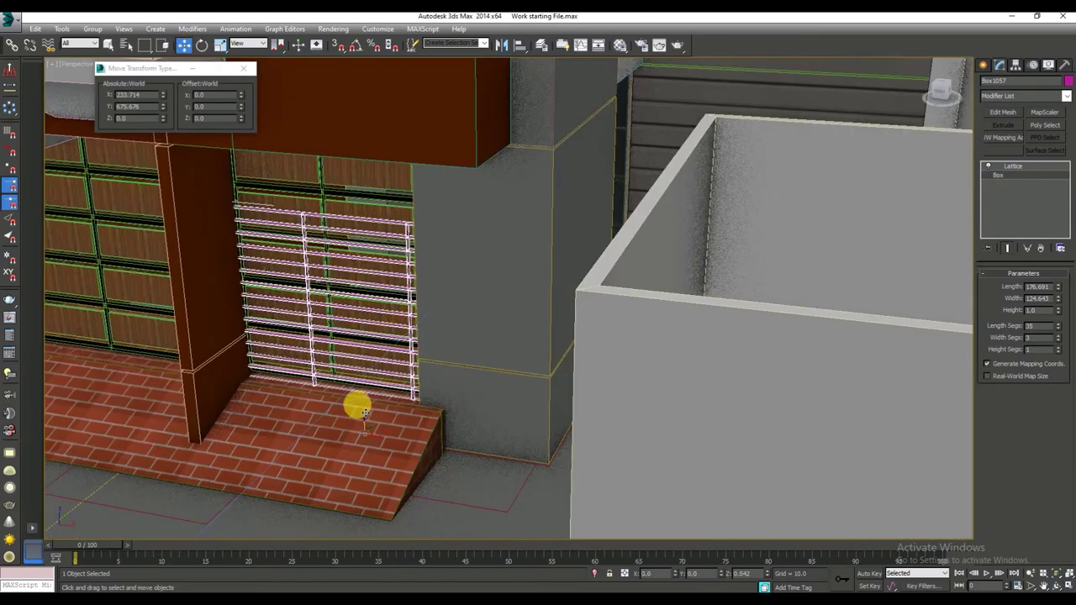
left_click_drag(356, 402, 360, 360)
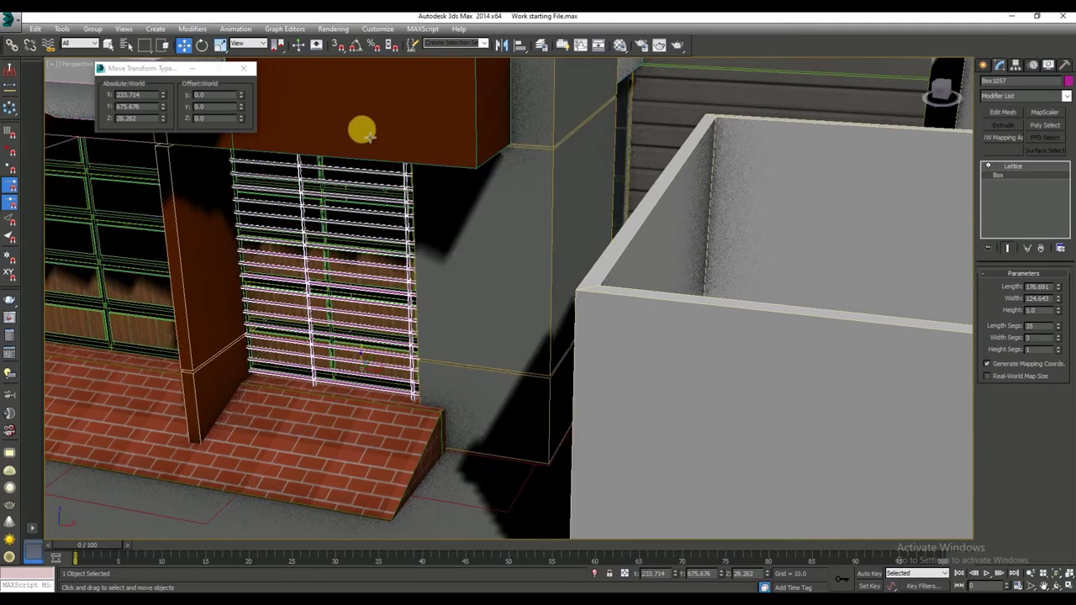
left_click(243, 68)
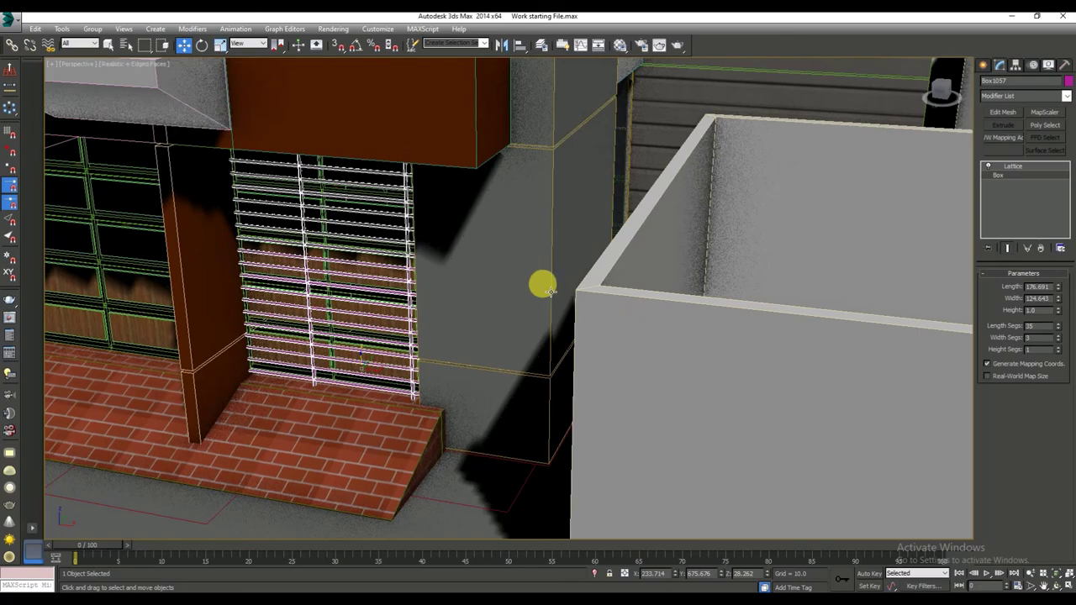